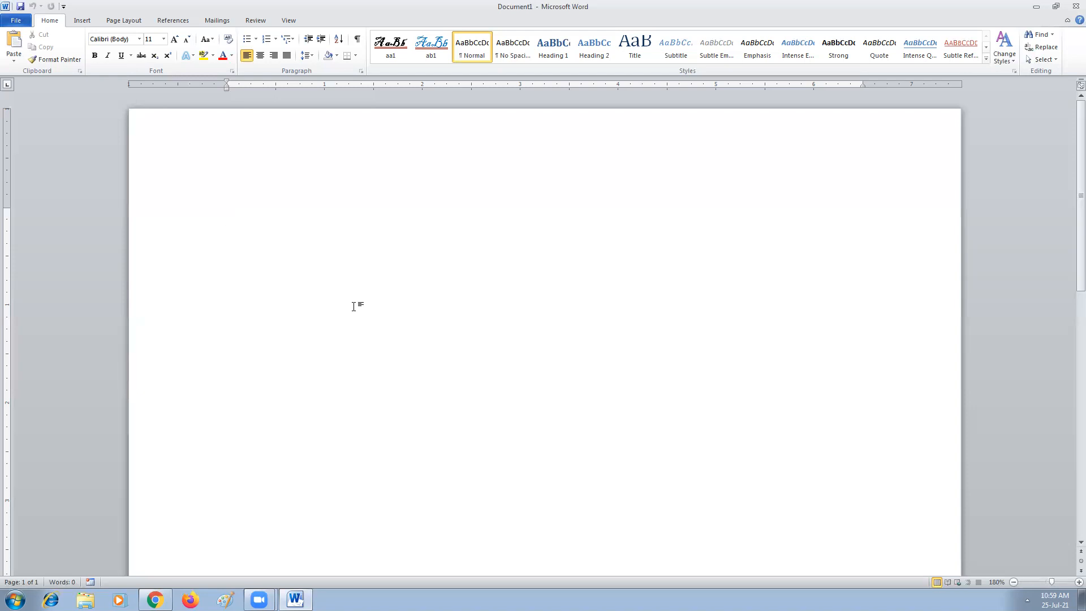
Generate sample paragraphs in the blank document with the =rand() function
{"action": "type", "text": "="}
{"action": "type", "text": "rand()"}
{"action": "key", "text": "Return"}
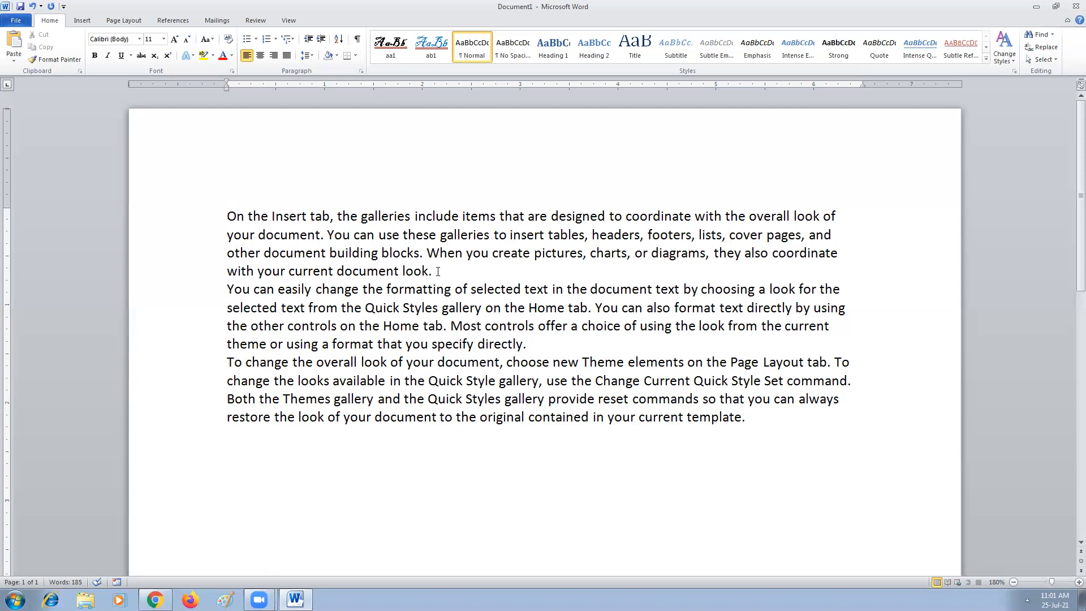
Format the first paragraph in the Blackadder ITC font at size 18
{"action": "left_click_drag", "start_coordinate": [227, 216], "coordinate": [437, 272]}
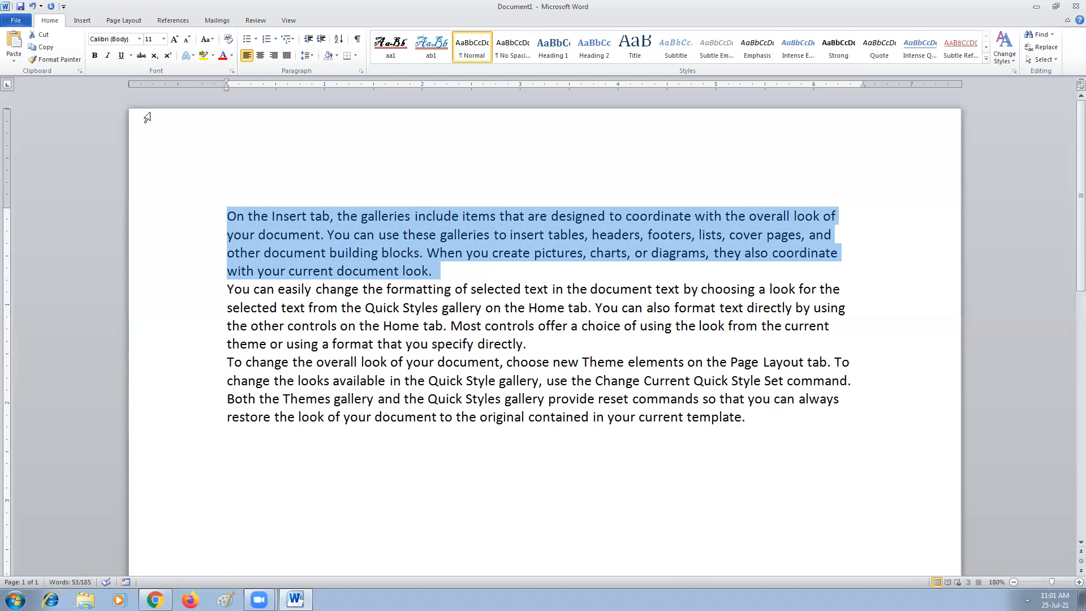
{"action": "left_click", "coordinate": [139, 40]}
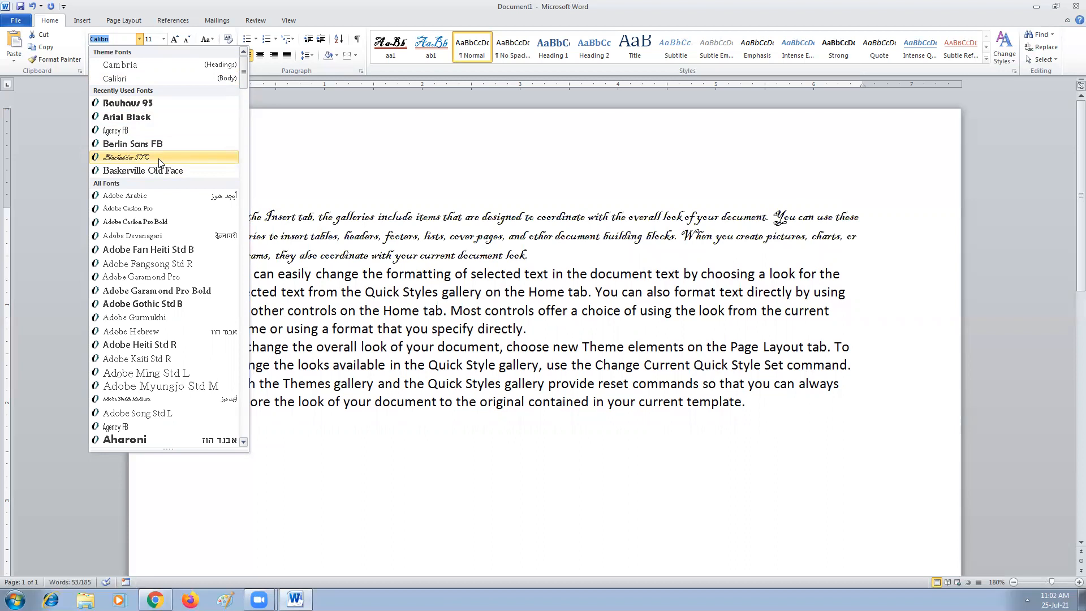
{"action": "left_click", "coordinate": [159, 162]}
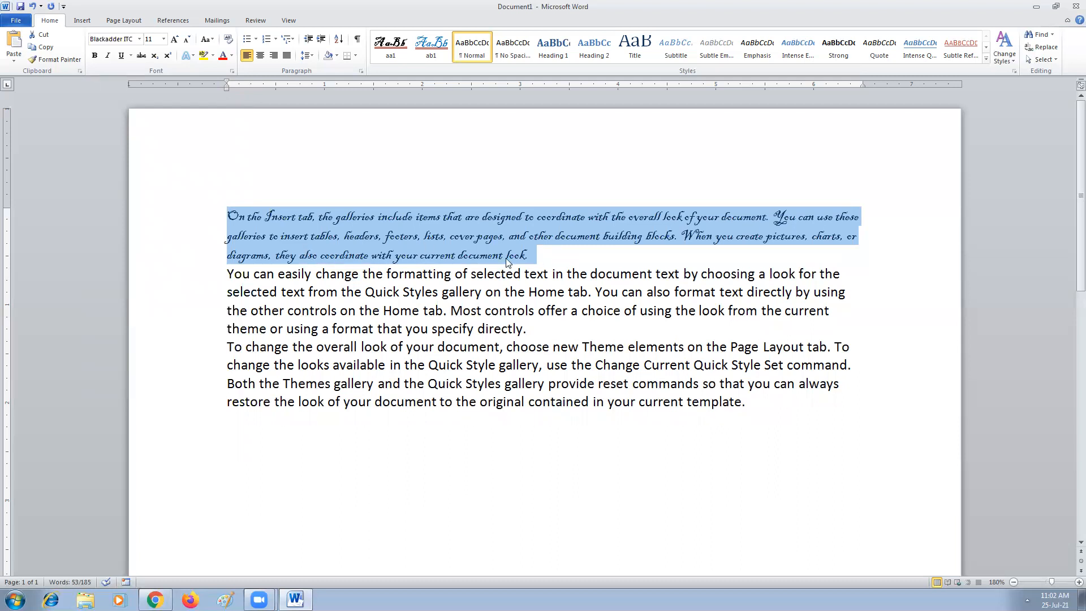
{"action": "left_click", "coordinate": [164, 40]}
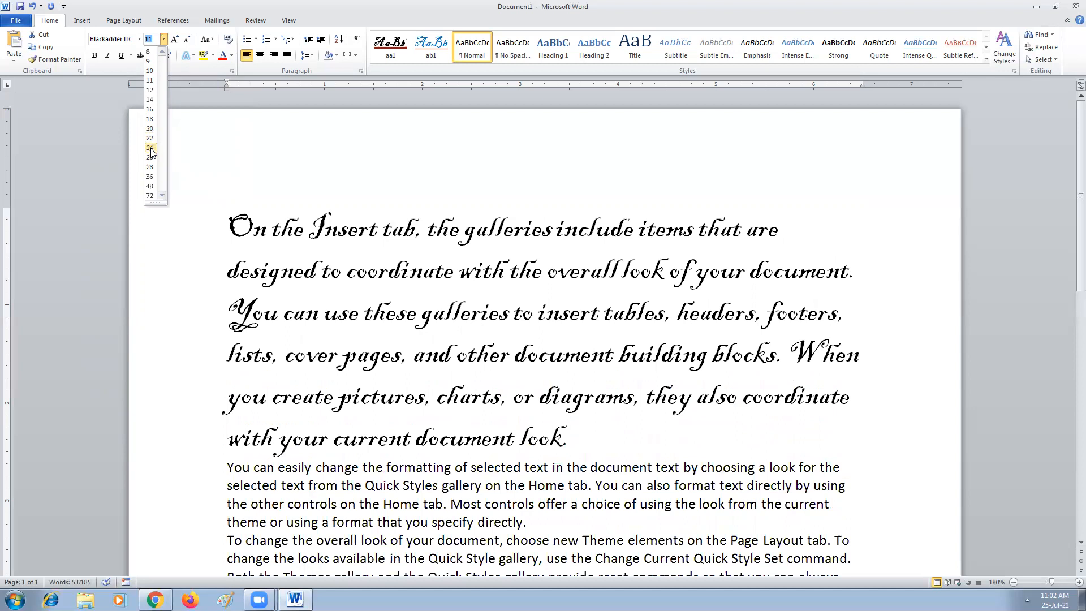
{"action": "left_click", "coordinate": [152, 119]}
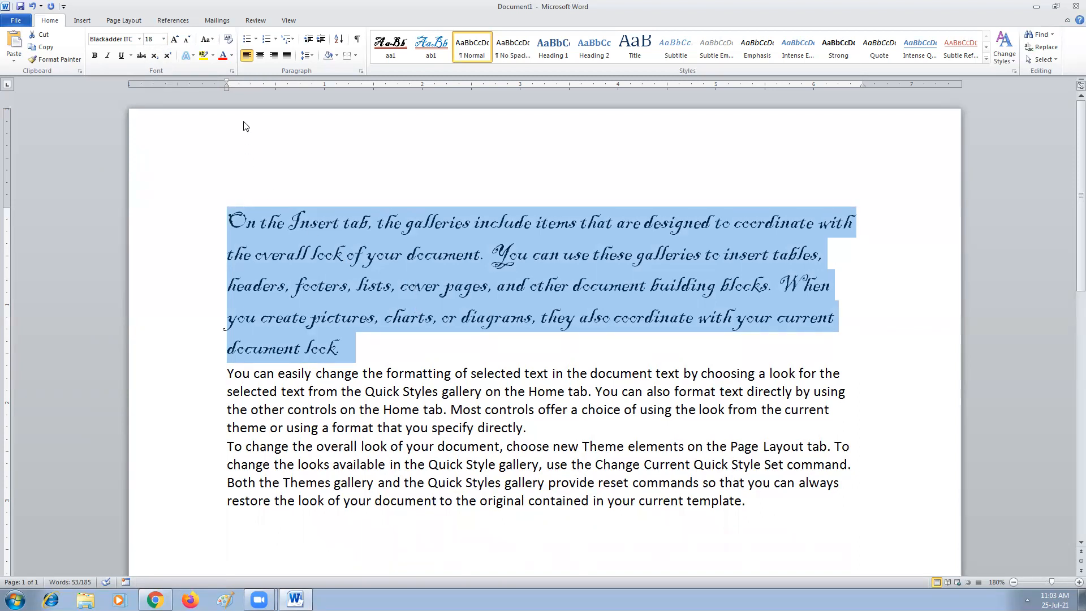
Grow the first paragraph's font size increment by increment to 26
{"action": "left_click", "coordinate": [176, 39]}
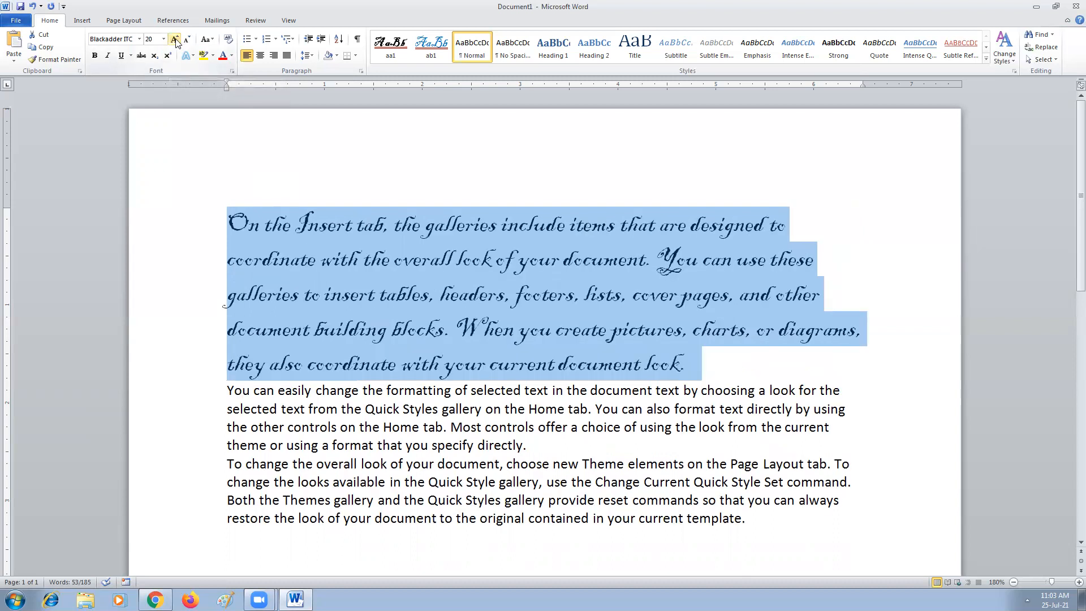
{"action": "left_click", "coordinate": [176, 39]}
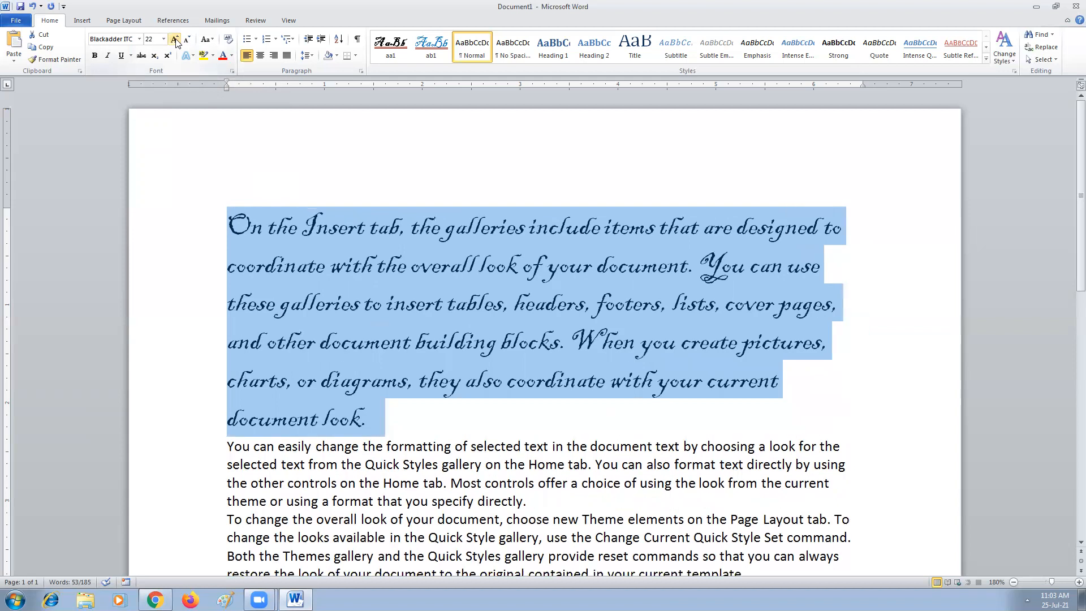
{"action": "left_click", "coordinate": [176, 39]}
{"action": "left_click", "coordinate": [175, 40]}
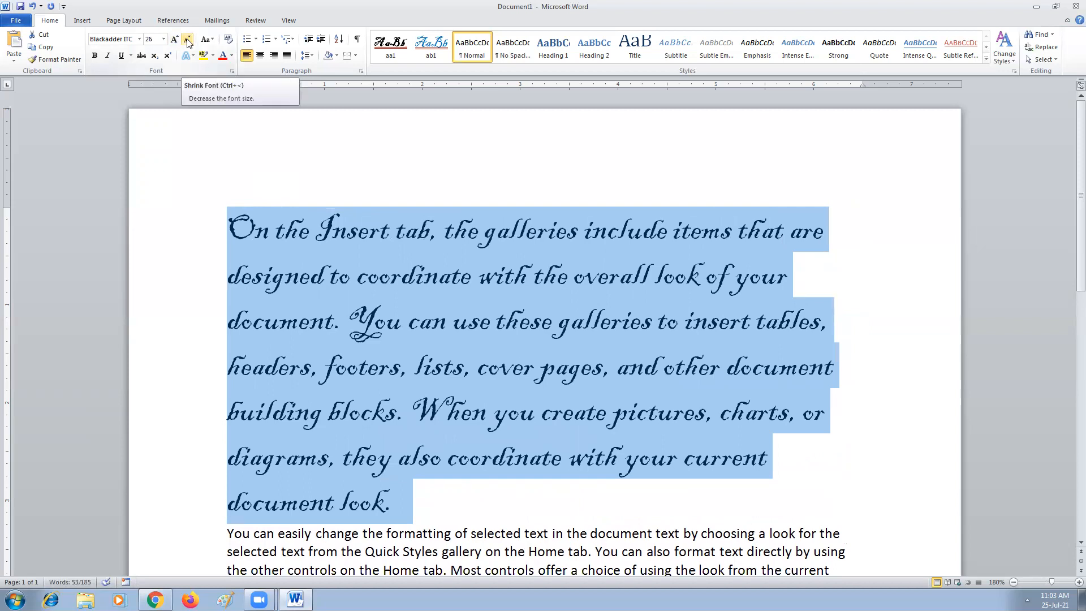
Shrink the first paragraph's font size increment by increment to 14
{"action": "left_click", "coordinate": [187, 39]}
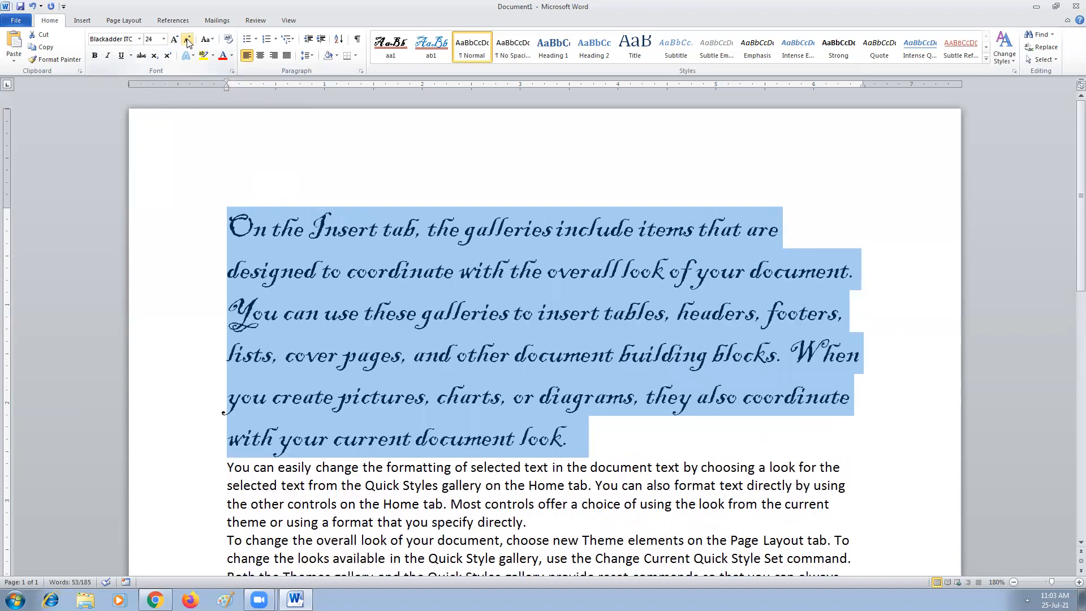
{"action": "left_click", "coordinate": [187, 40]}
{"action": "left_click", "coordinate": [187, 41]}
{"action": "left_click", "coordinate": [187, 41]}
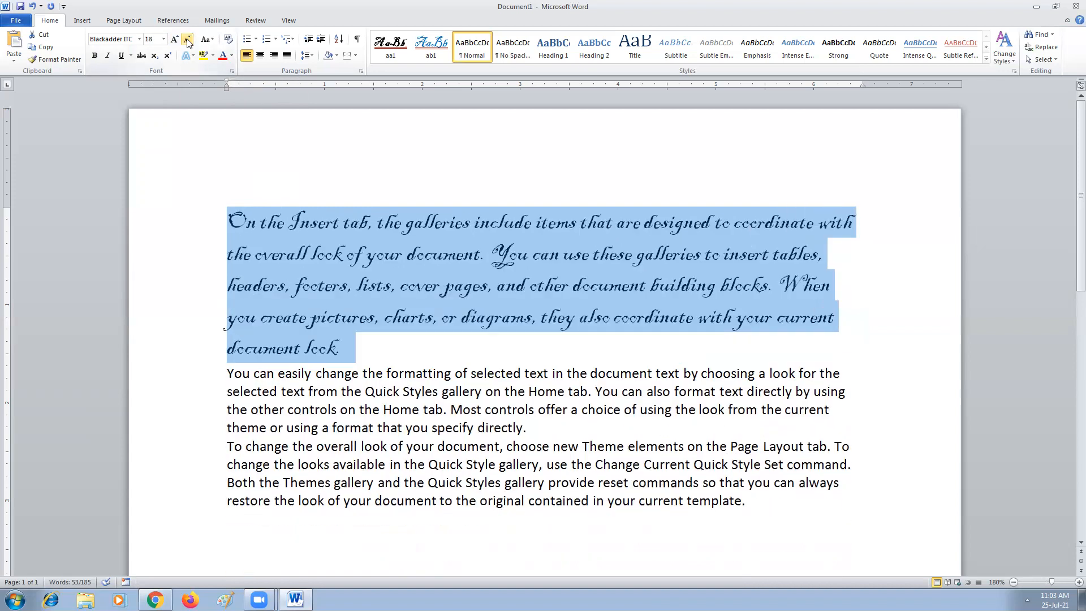
{"action": "left_click", "coordinate": [187, 41]}
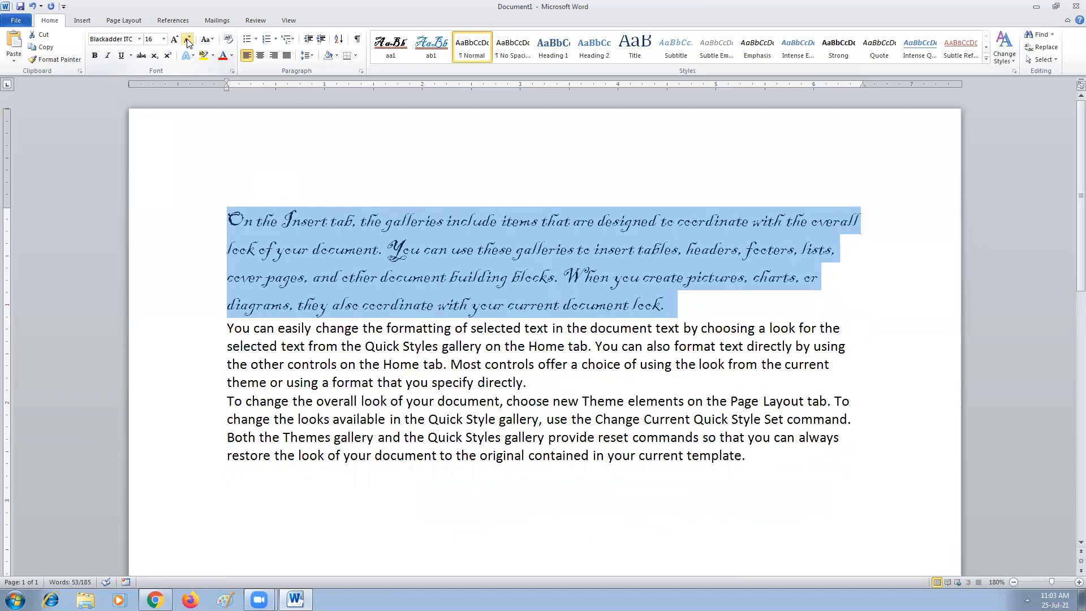
{"action": "left_click", "coordinate": [188, 41]}
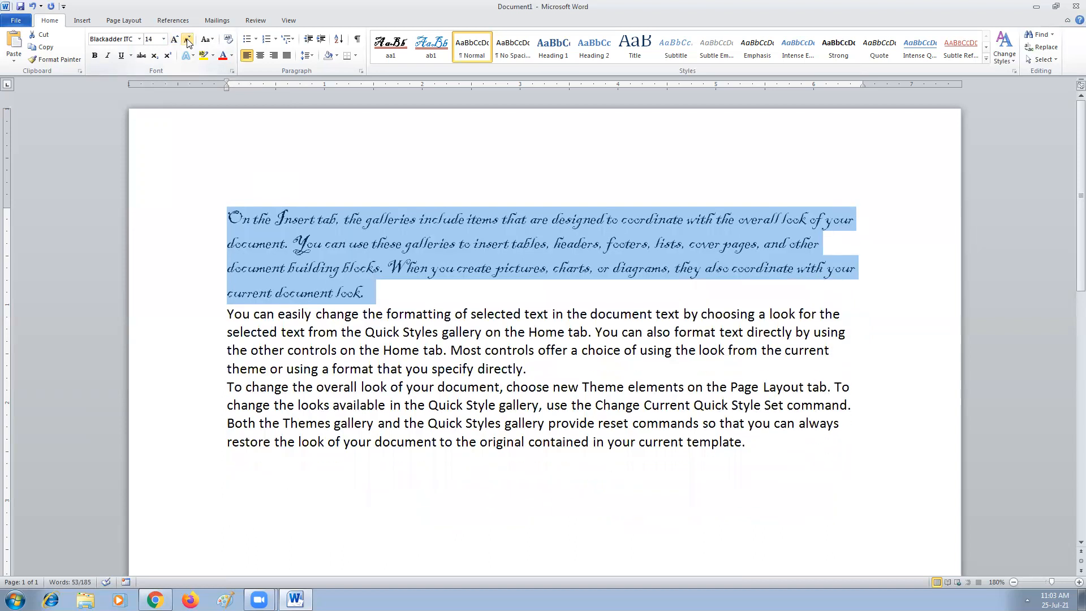
{"action": "left_click", "coordinate": [140, 39]}
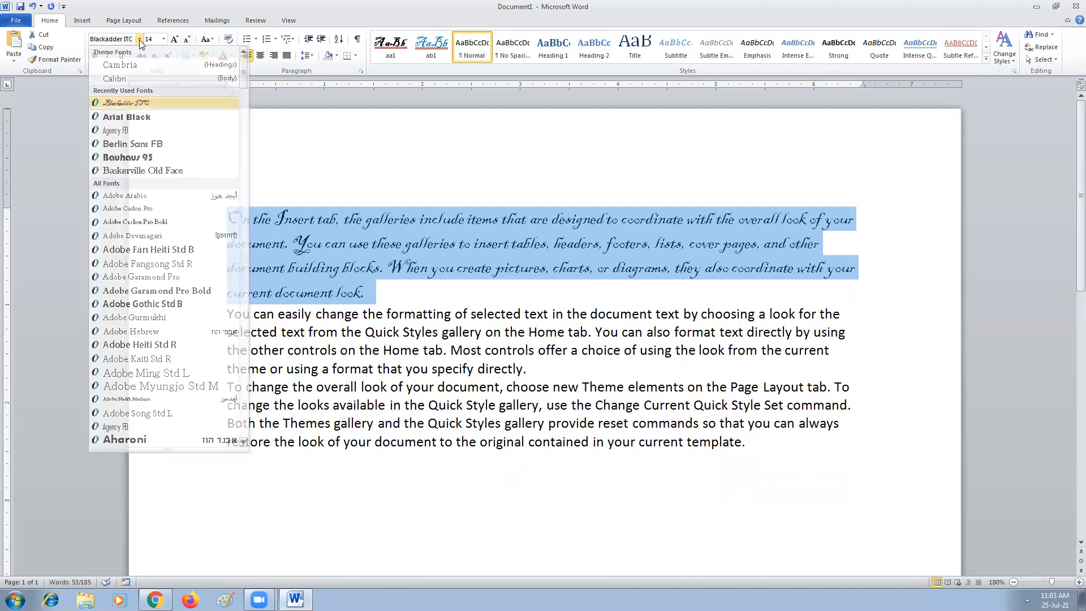
{"action": "left_click", "coordinate": [139, 40]}
{"action": "left_click", "coordinate": [165, 39]}
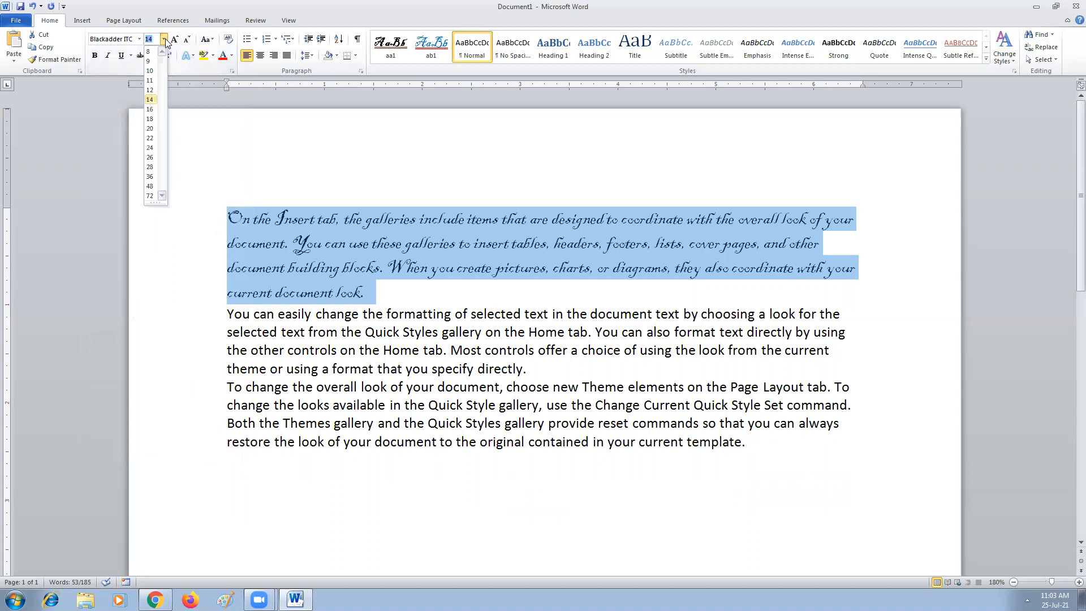
{"action": "left_click", "coordinate": [165, 39]}
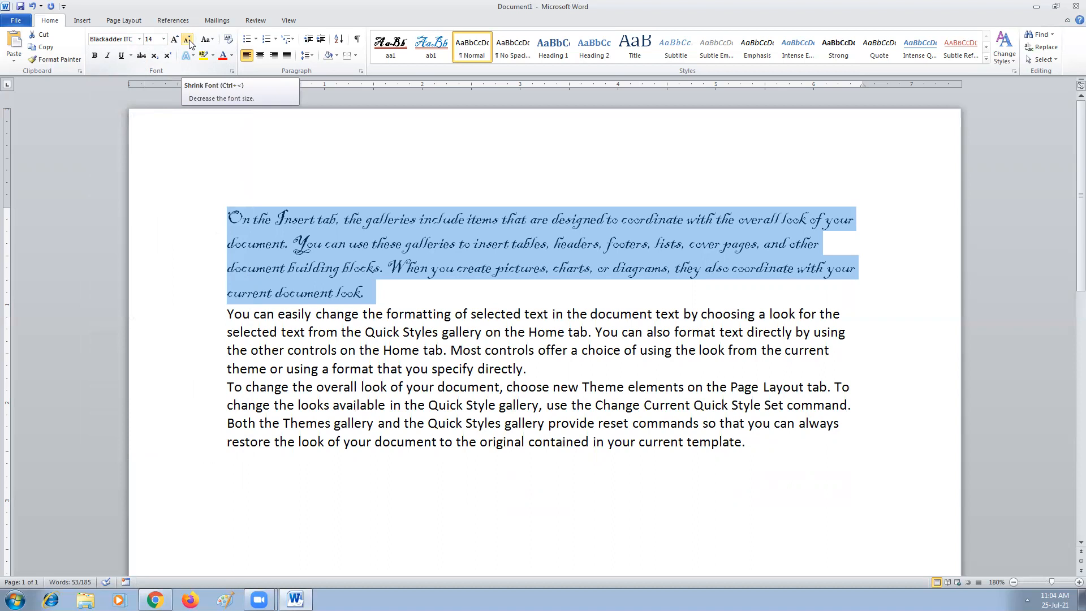
Reselect the whole first paragraph and make it bold
{"action": "left_click", "coordinate": [400, 295]}
{"action": "left_click_drag", "start_coordinate": [228, 212], "coordinate": [389, 292]}
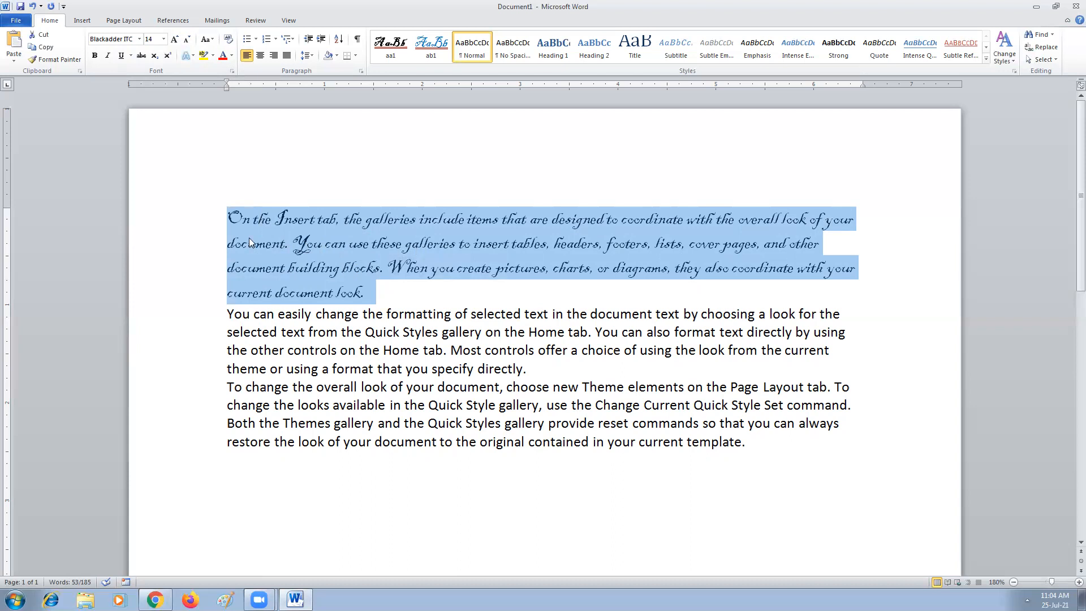
{"action": "left_click", "coordinate": [227, 220]}
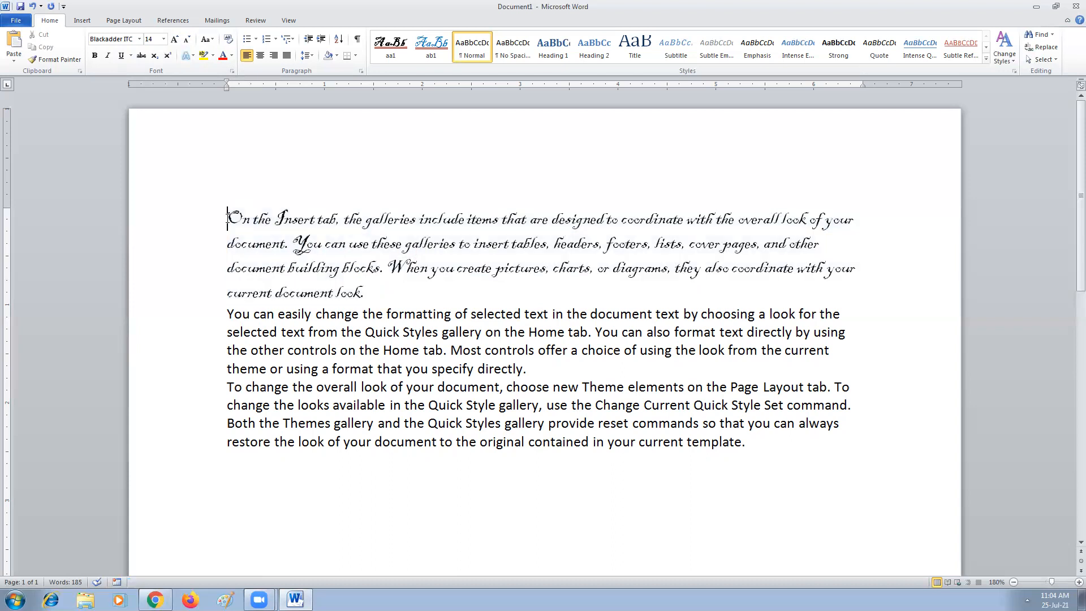
{"action": "left_click_drag", "start_coordinate": [227, 218], "coordinate": [391, 289]}
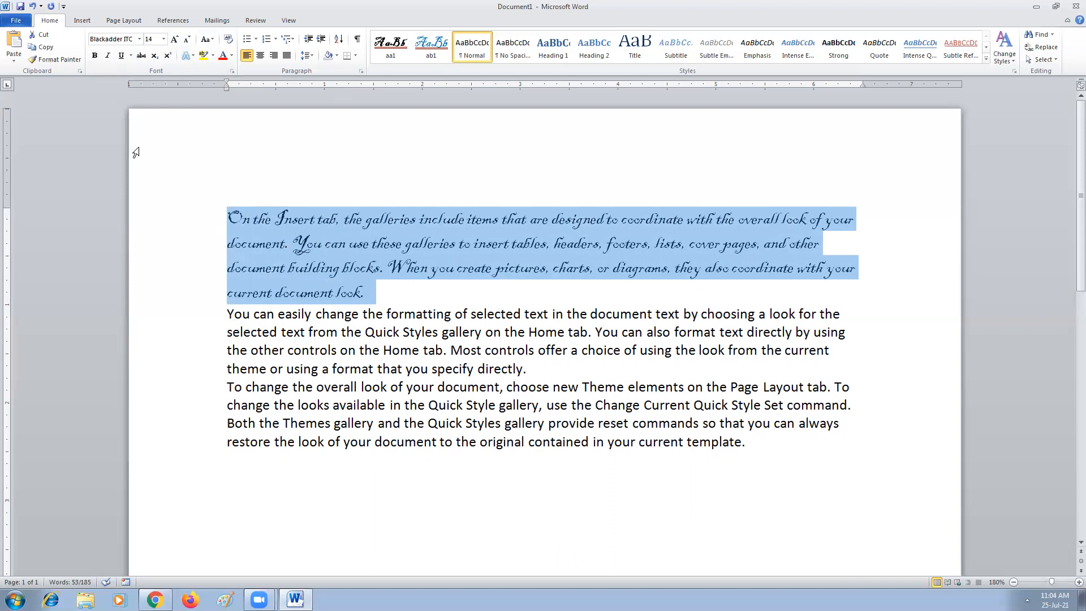
{"action": "left_click", "coordinate": [95, 56]}
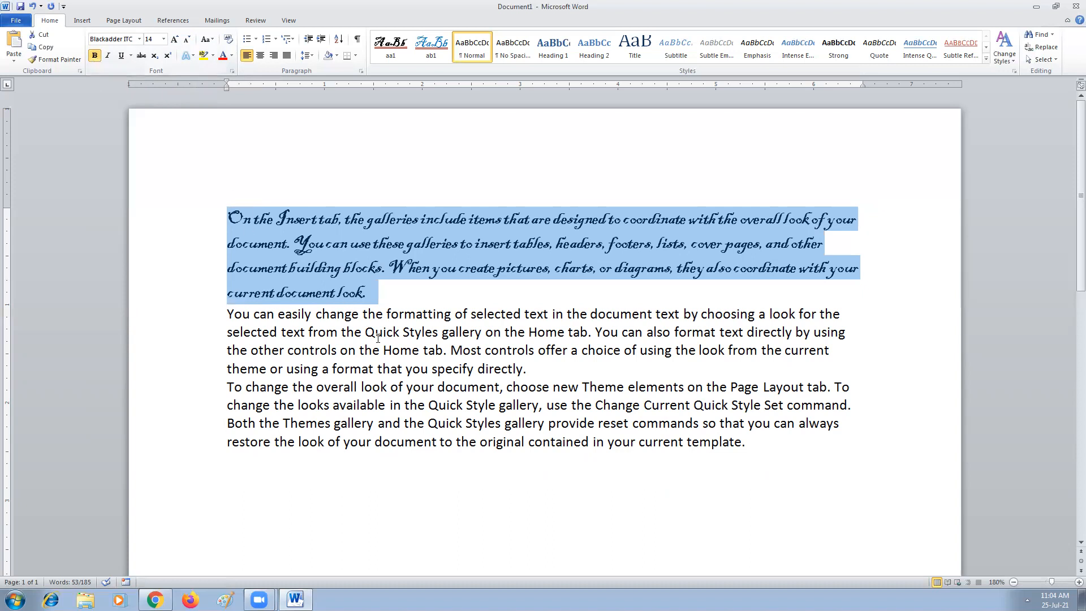
Make the second paragraph italic and give it a double underline
{"action": "left_click_drag", "start_coordinate": [526, 369], "coordinate": [202, 300]}
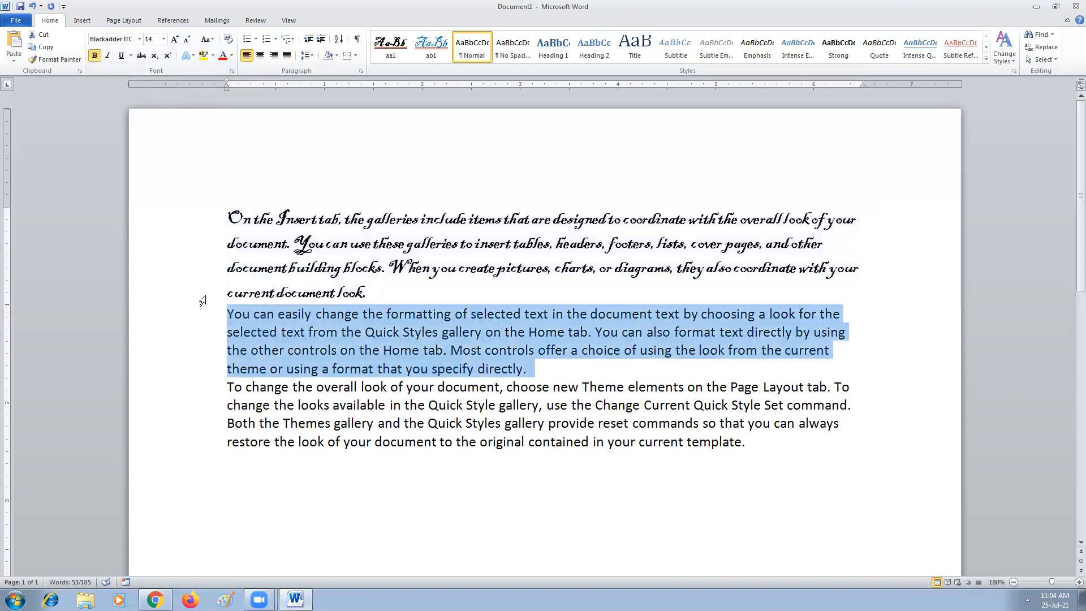
{"action": "left_click", "coordinate": [108, 57]}
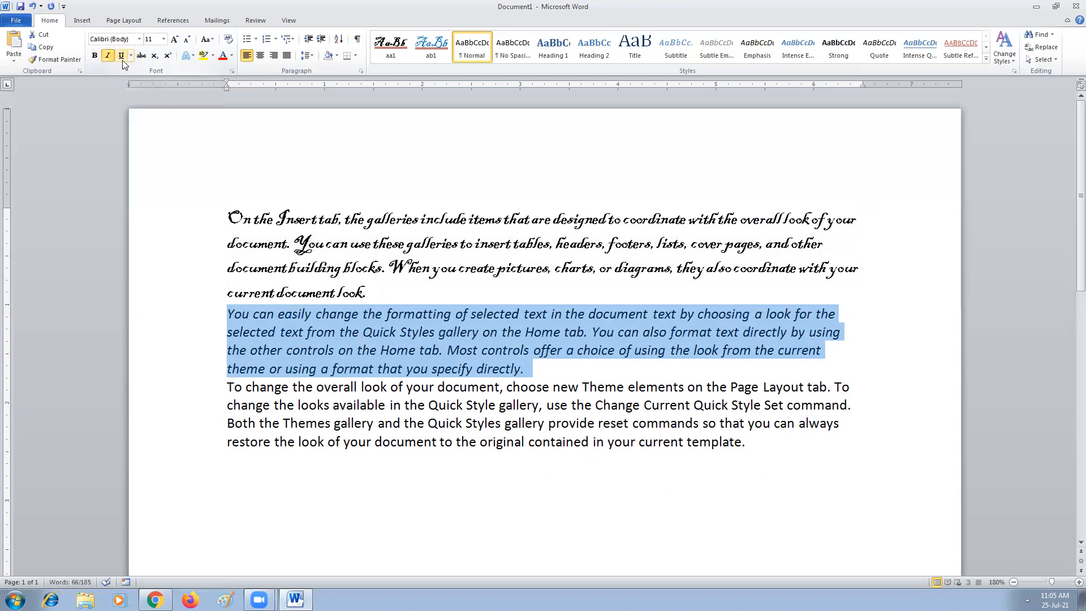
{"action": "left_click", "coordinate": [122, 57]}
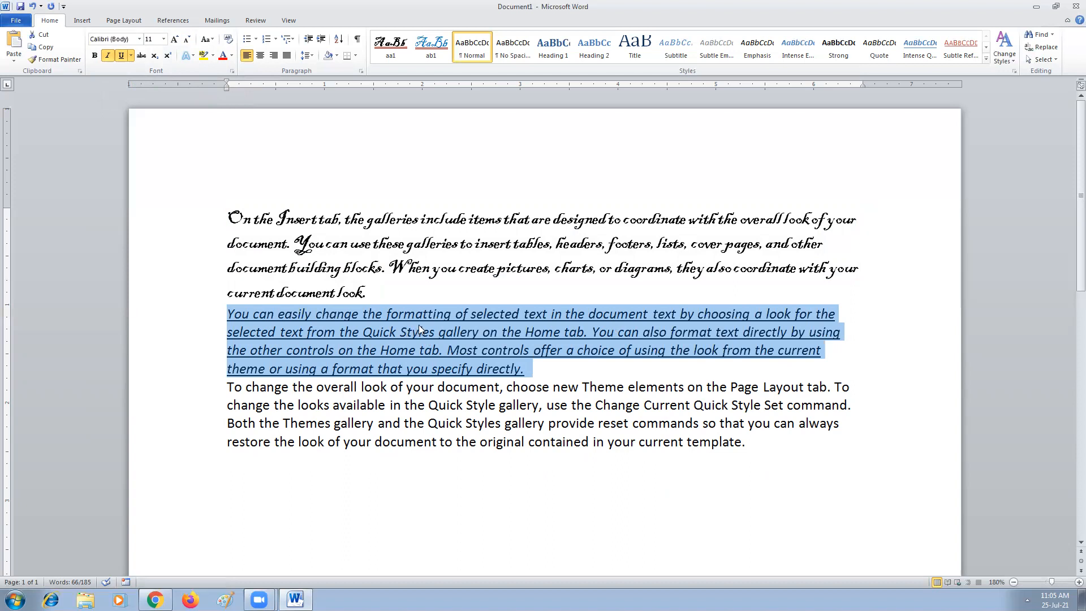
{"action": "left_click", "coordinate": [131, 55]}
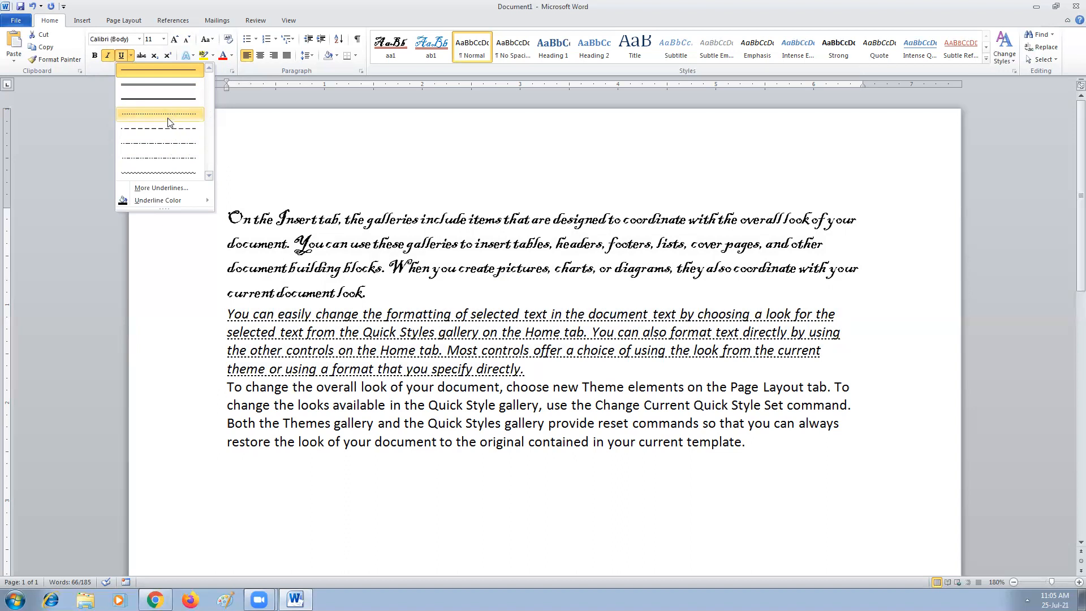
{"action": "left_click", "coordinate": [177, 84]}
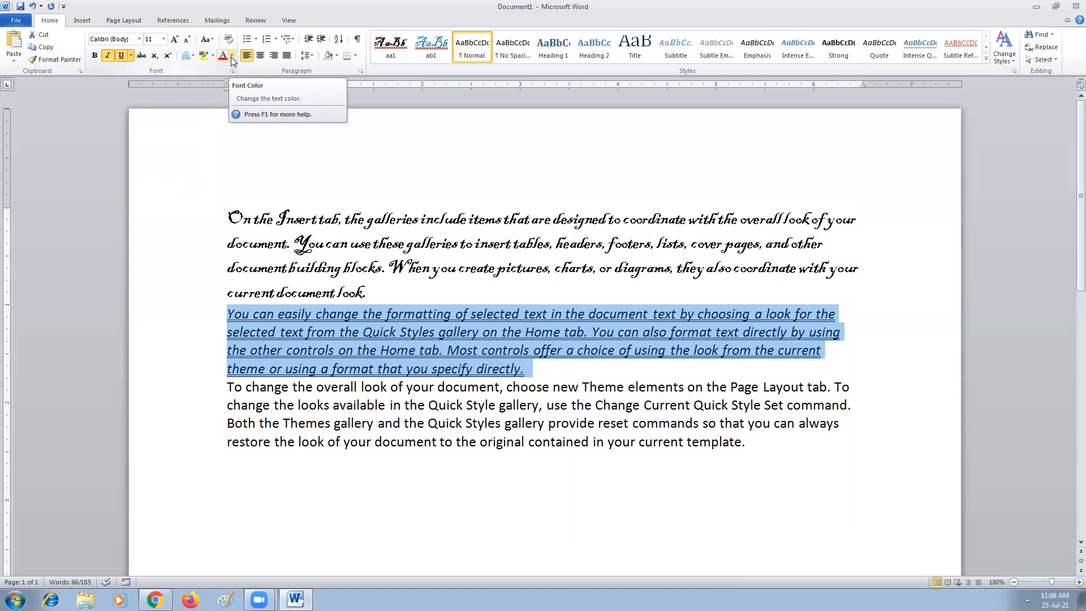
Color the second paragraph's text standard dark red and its underline standard blue
{"action": "left_click", "coordinate": [232, 56]}
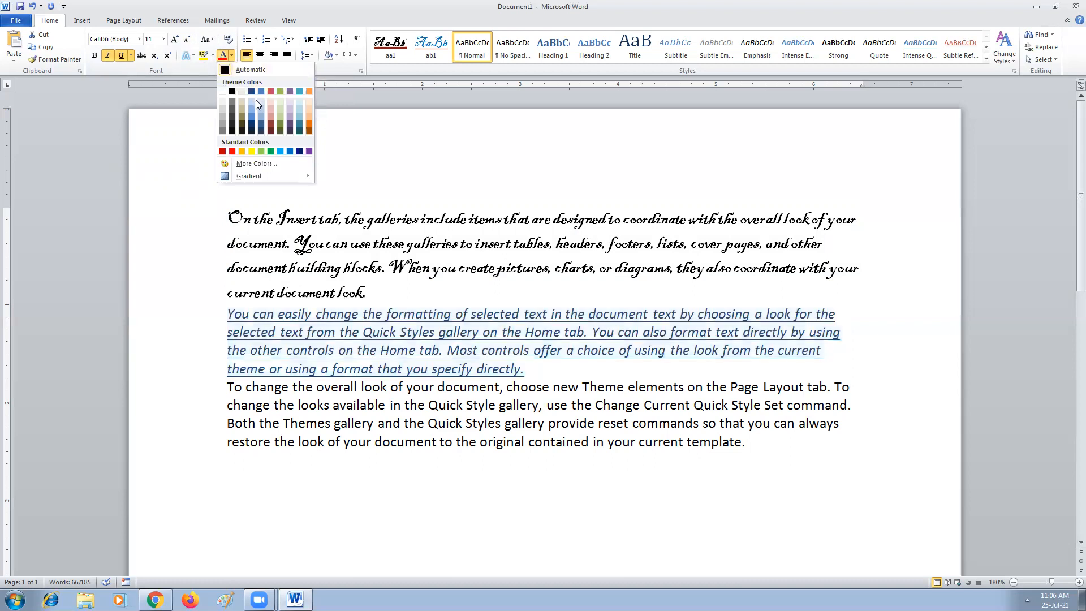
{"action": "left_click", "coordinate": [223, 151]}
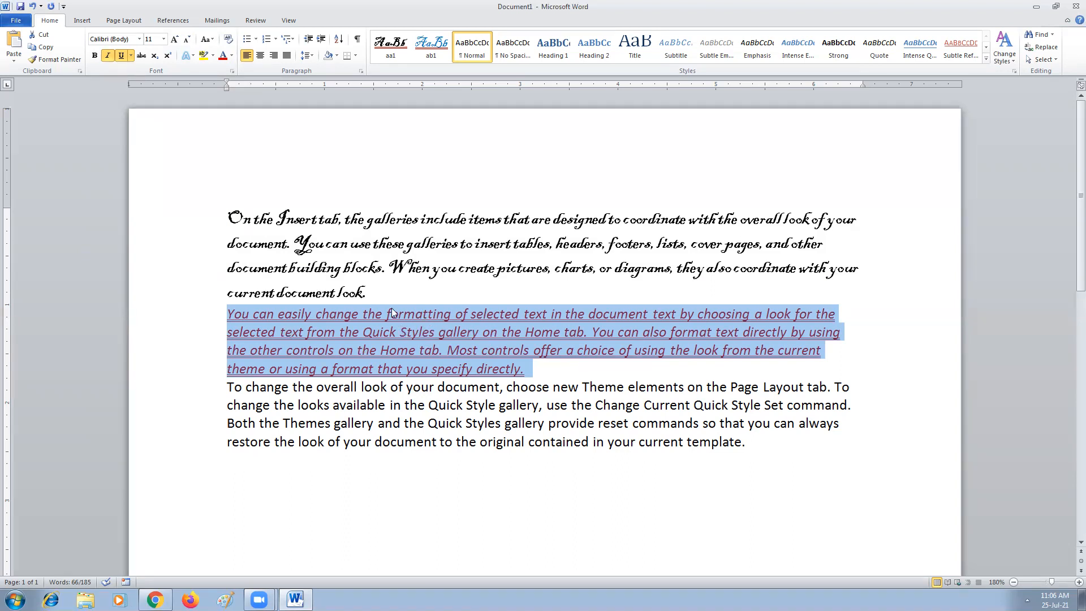
{"action": "left_click", "coordinate": [129, 56]}
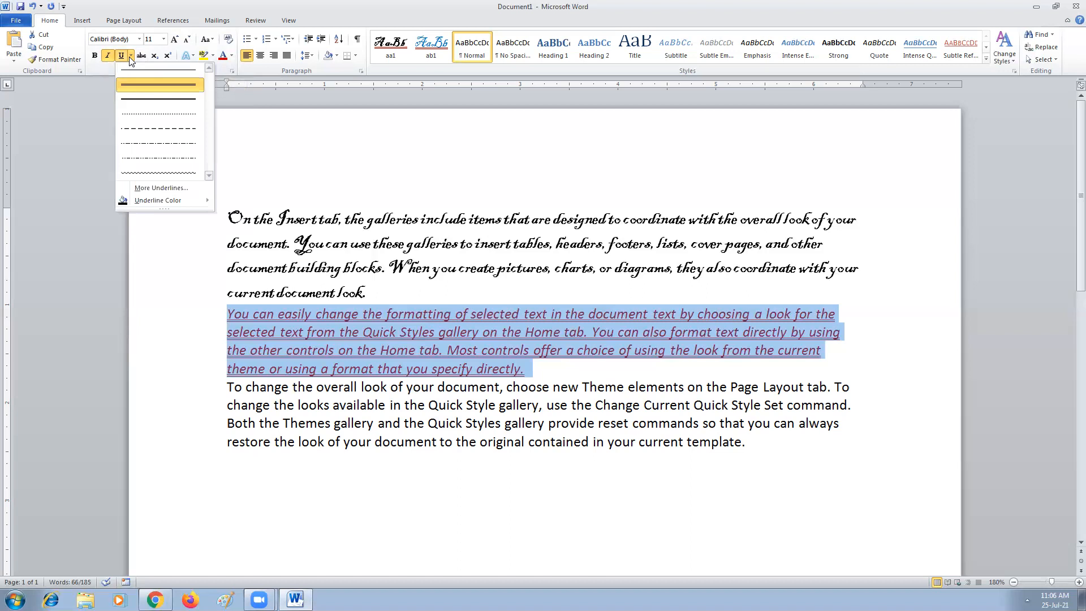
{"action": "mouse_move", "coordinate": [146, 203]}
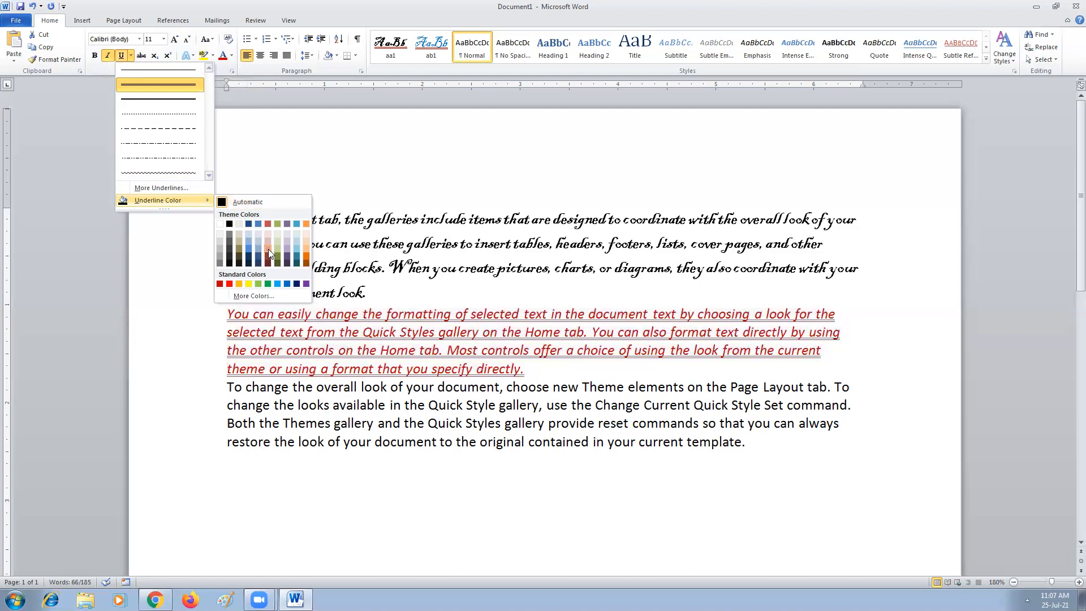
{"action": "left_click", "coordinate": [288, 284]}
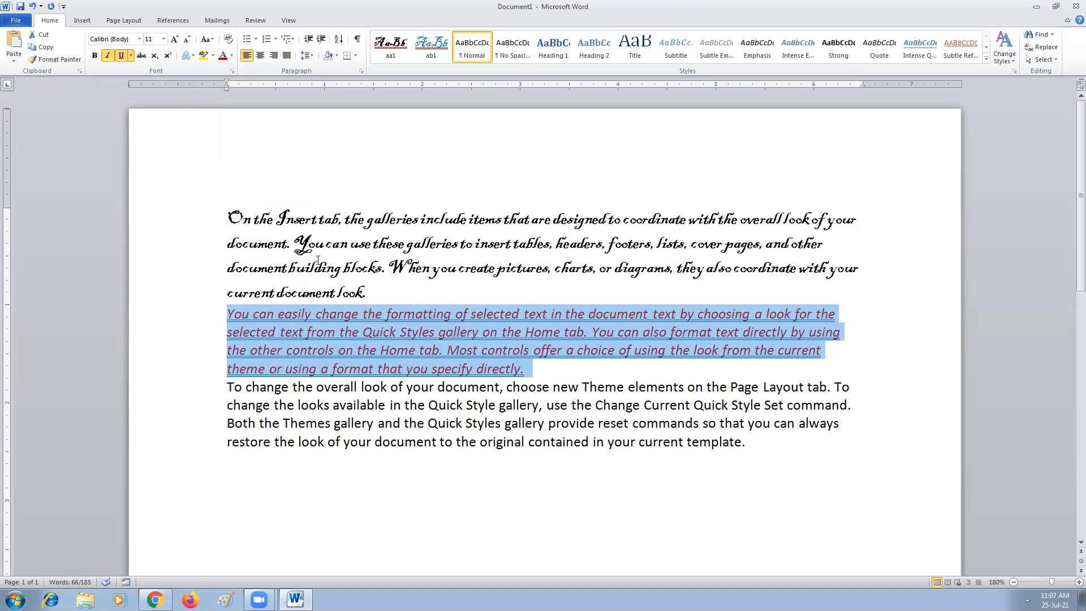
Change the third paragraph's case to UPPERCASE and then to Capitalize Each Word
{"action": "left_click_drag", "start_coordinate": [746, 448], "coordinate": [224, 391]}
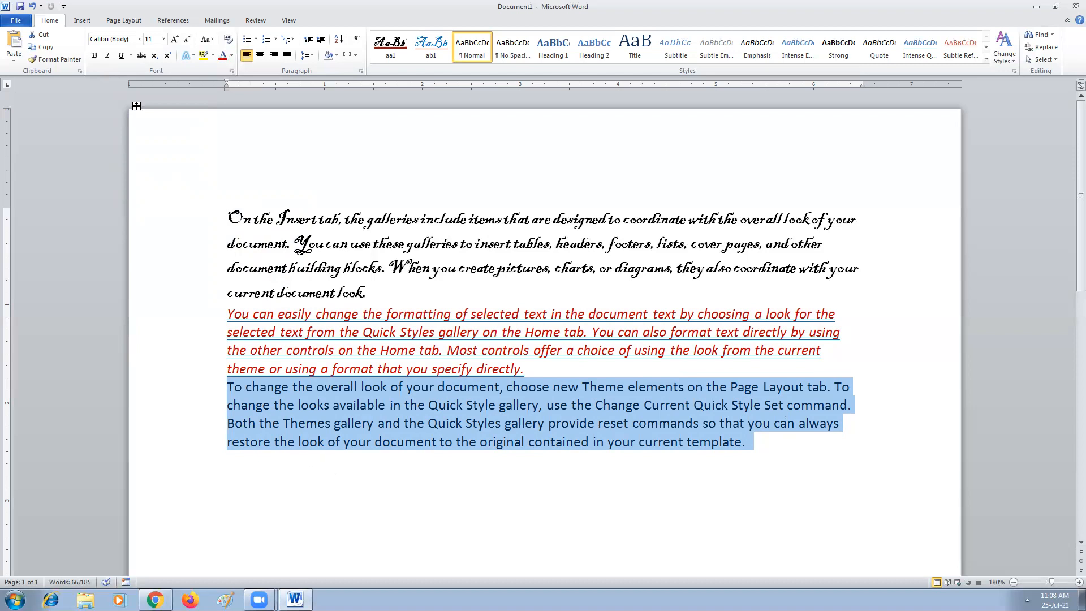
{"action": "left_click", "coordinate": [213, 43]}
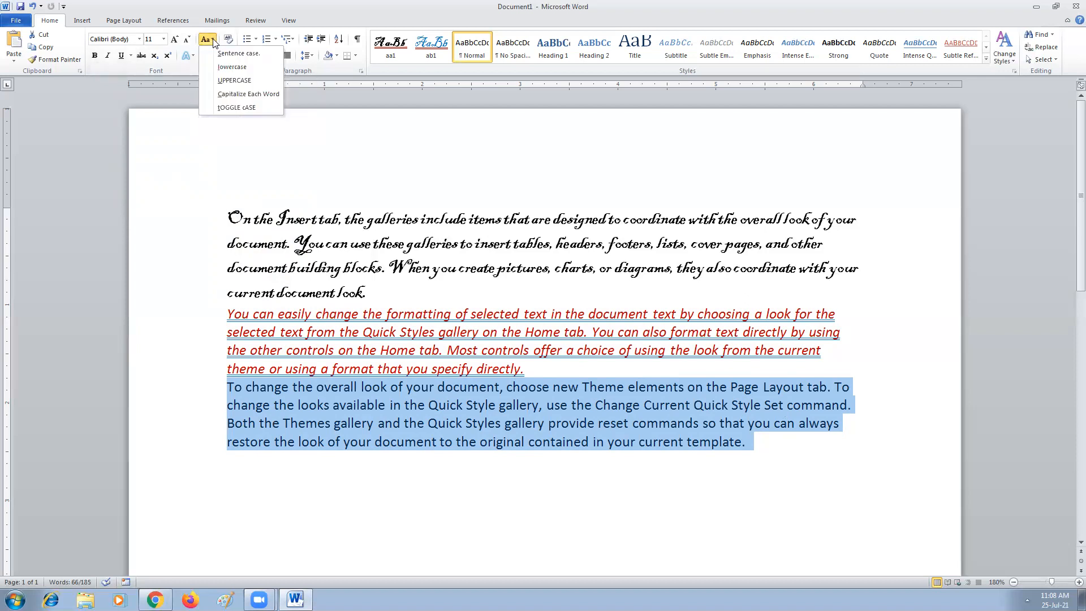
{"action": "left_click", "coordinate": [251, 86]}
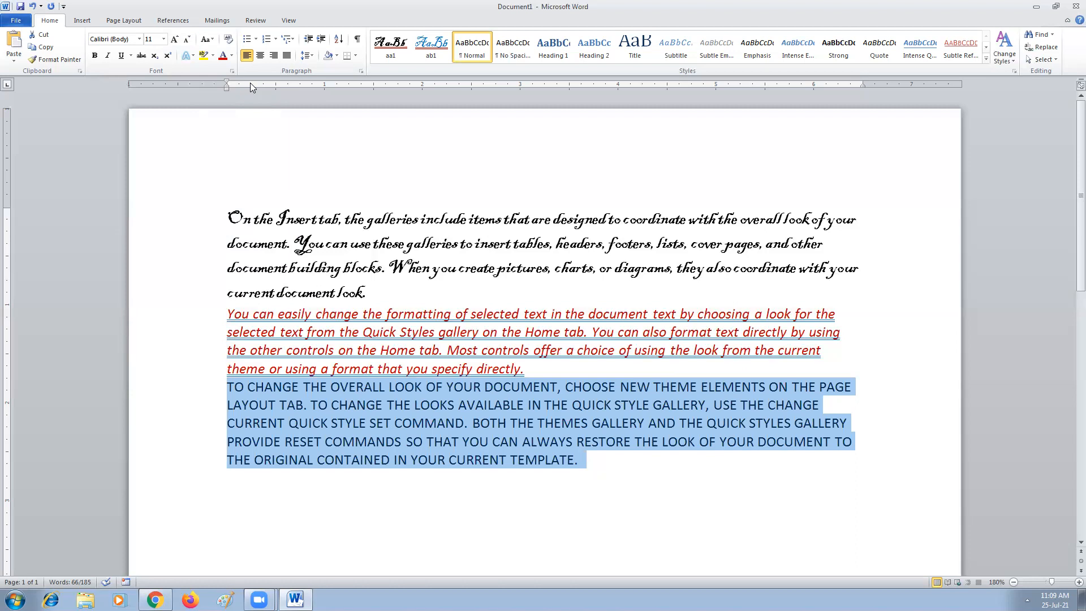
{"action": "left_click", "coordinate": [214, 40]}
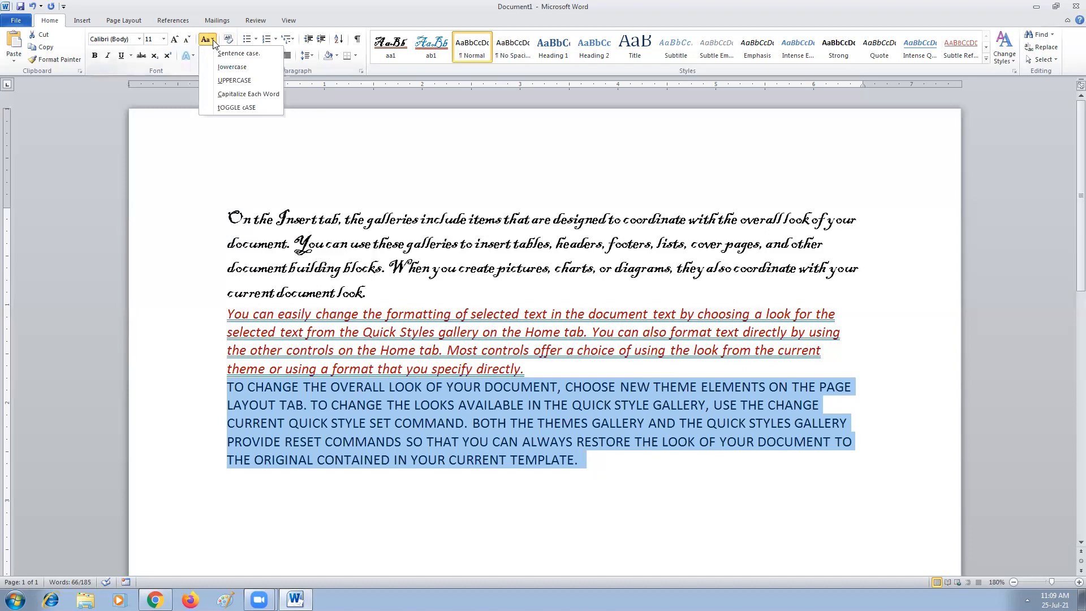
{"action": "left_click", "coordinate": [252, 97]}
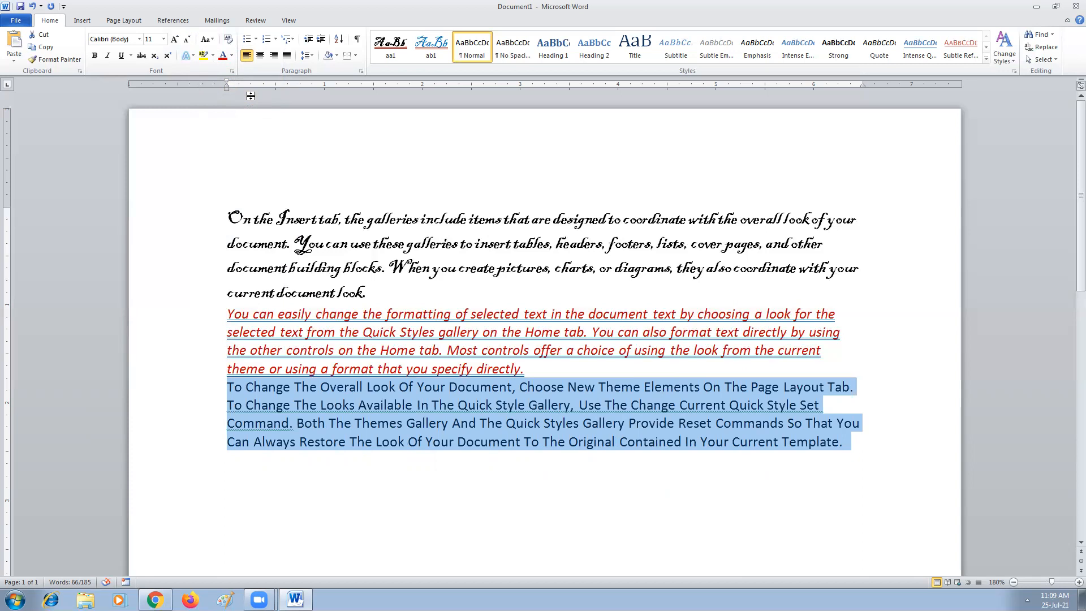
Change the third paragraph's case to Sentence case and deselect it
{"action": "left_click", "coordinate": [211, 42]}
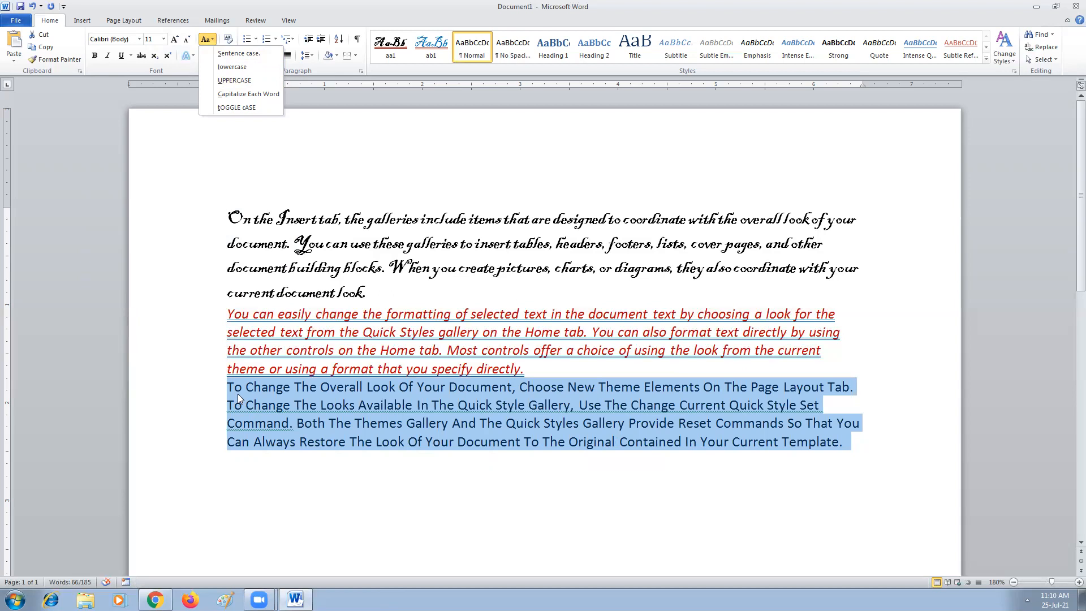
{"action": "left_click", "coordinate": [238, 53]}
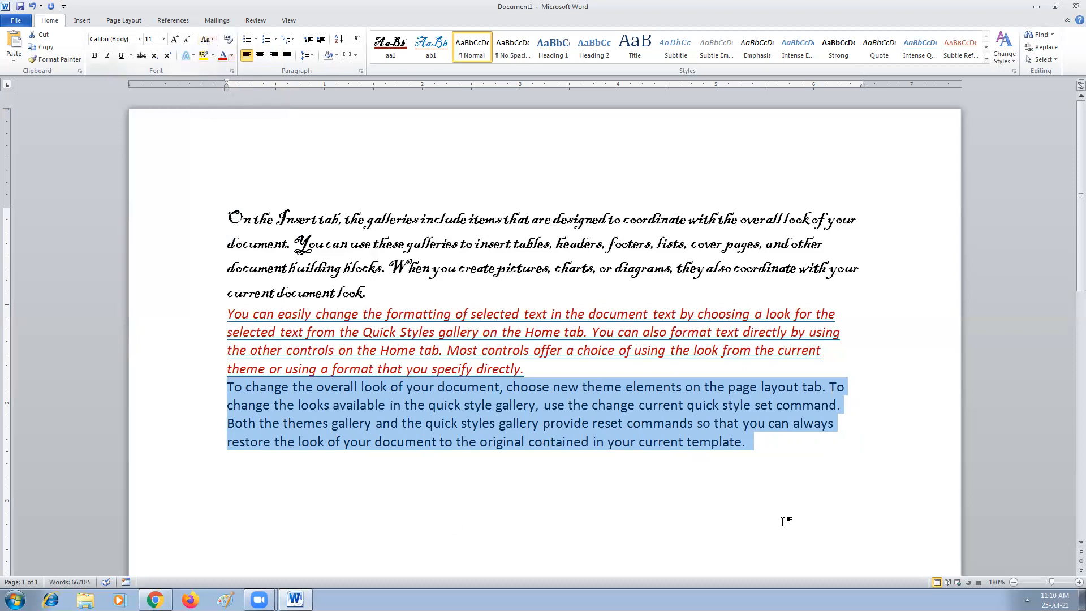
{"action": "left_click", "coordinate": [769, 446]}
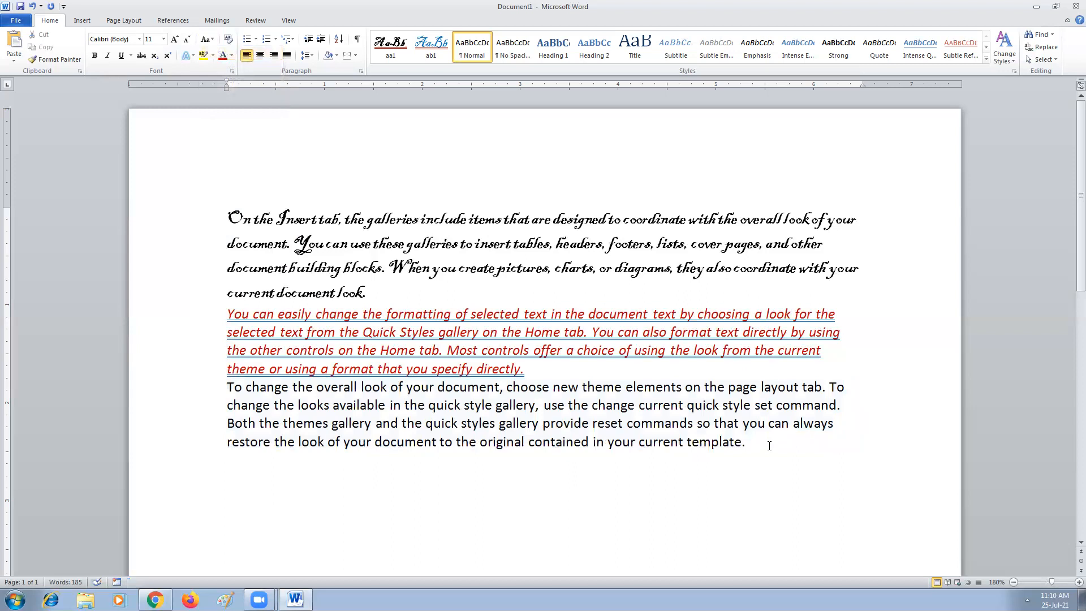
Add the text "word" below the third paragraph, leaving one blank line between them, and select it
{"action": "key", "text": "Return"}
{"action": "key", "text": "Return"}
{"action": "type", "text": "word"}
{"action": "key", "text": "Left"}
{"action": "key", "text": "Left"}
{"action": "key", "text": "Left"}
{"action": "key", "text": "Left"}
{"action": "key", "text": "shift+End"}
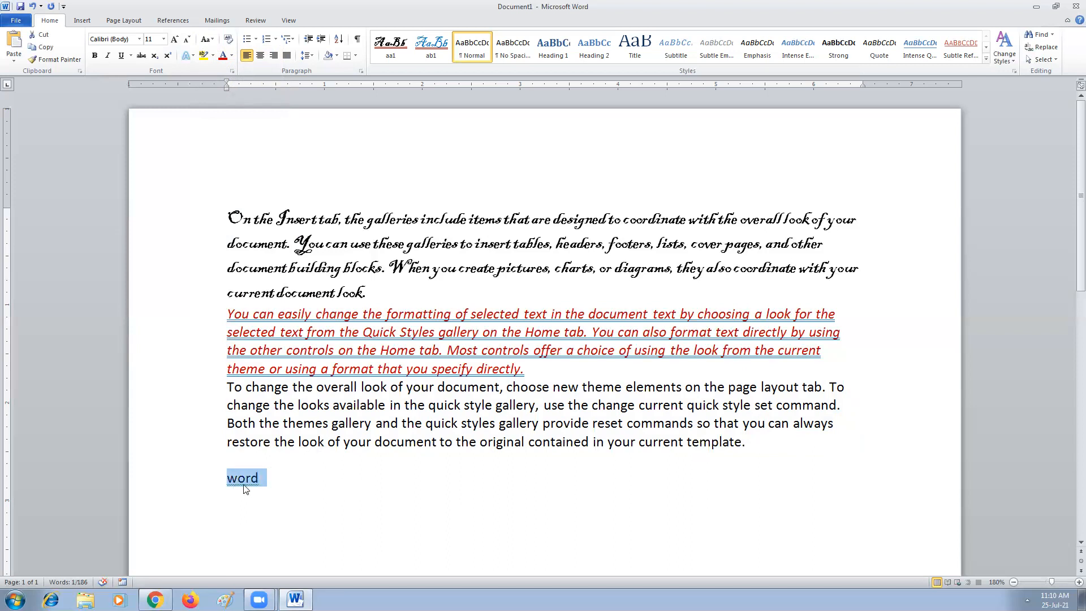
Change the case of the selected "word" to Capitalize Each Word and then to tOGGLE cASE
{"action": "left_click", "coordinate": [204, 41]}
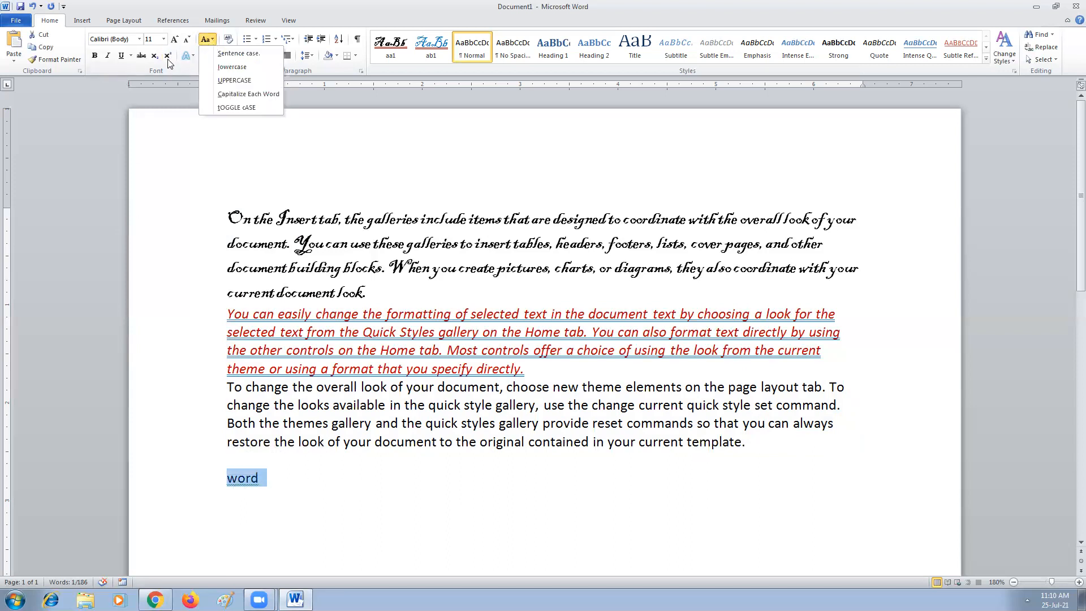
{"action": "left_click", "coordinate": [214, 99]}
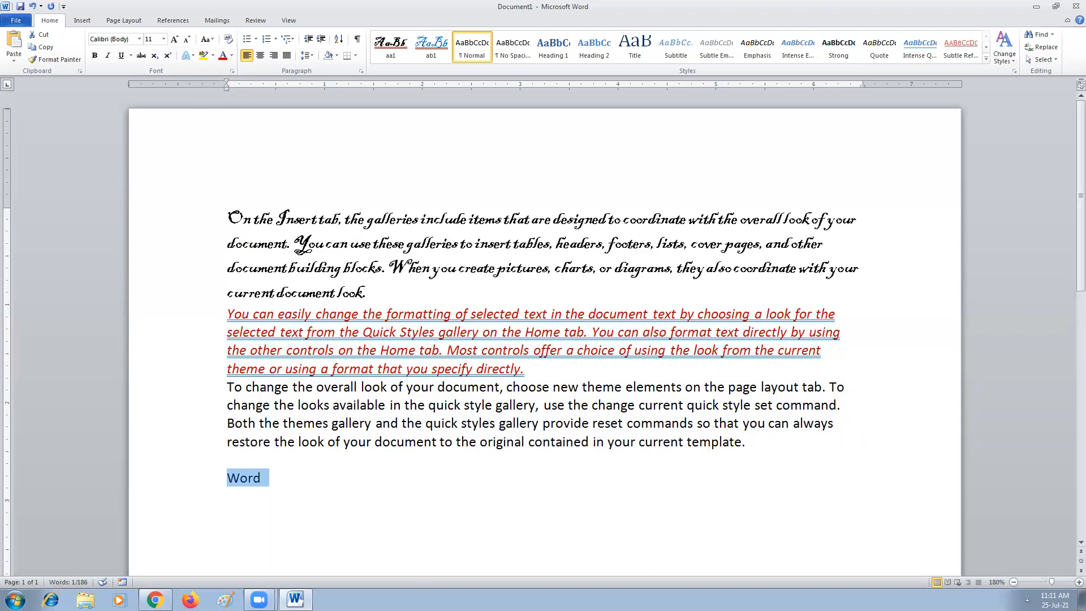
{"action": "left_click", "coordinate": [212, 40]}
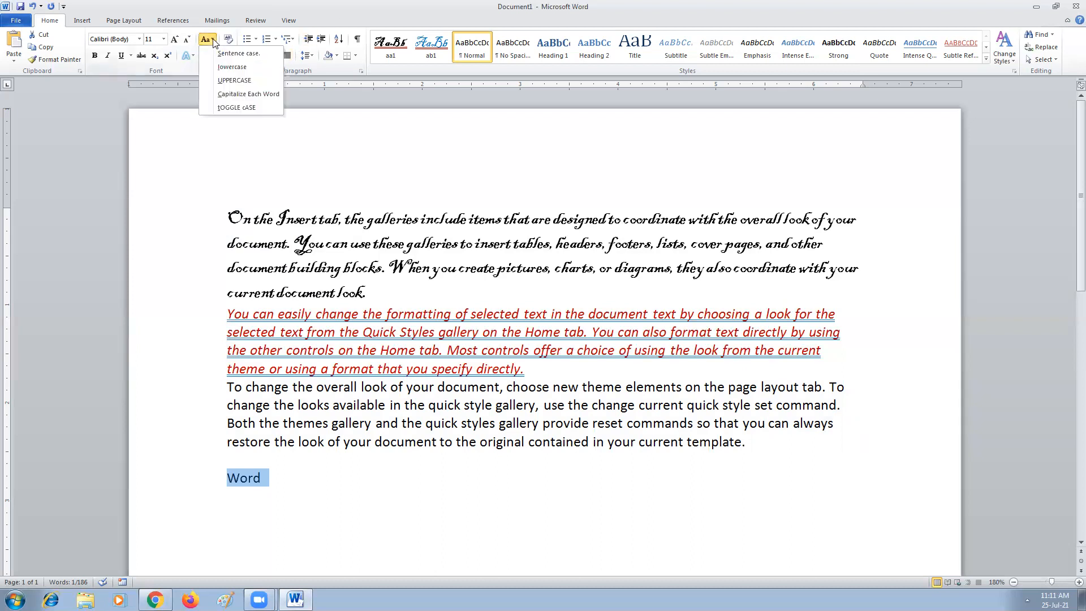
{"action": "left_click", "coordinate": [226, 110]}
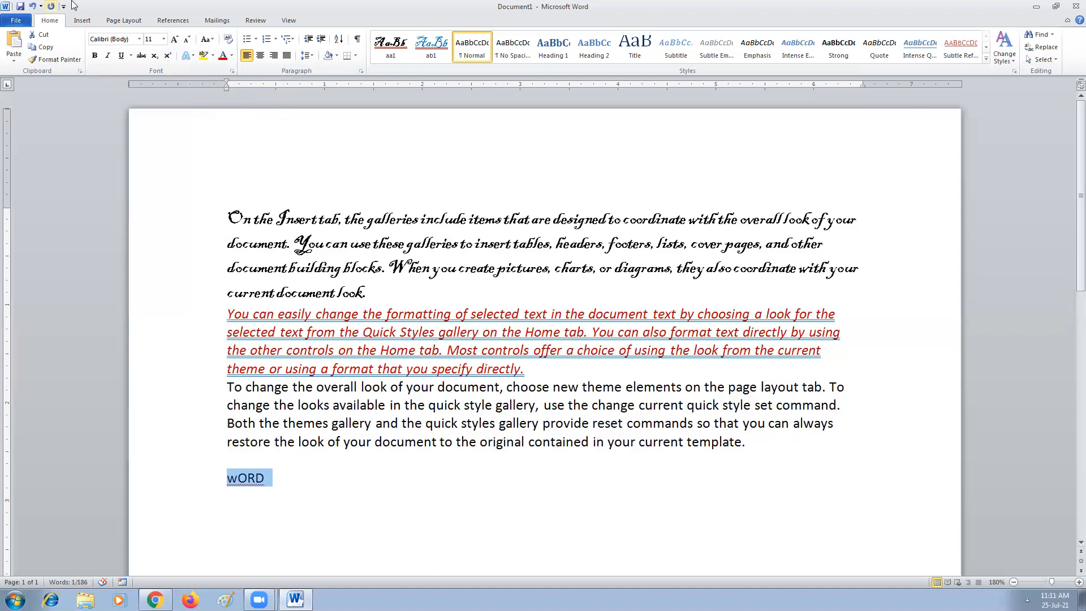
{"action": "left_click", "coordinate": [207, 39]}
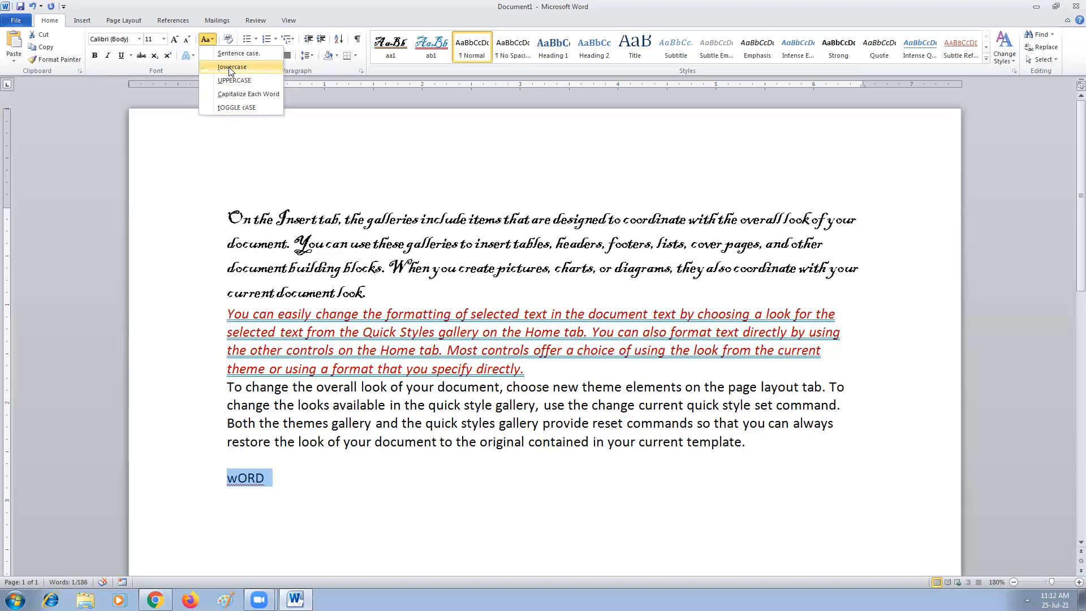
{"action": "key", "text": "Escape"}
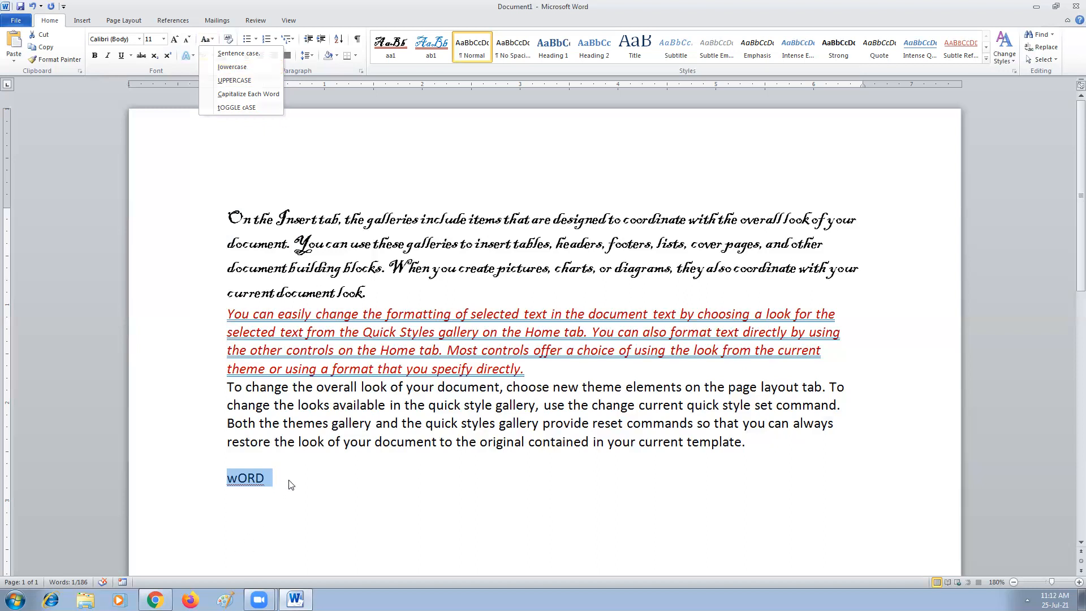
Replace the sample word on the last line with "Formula (a+b)2"
{"action": "left_click", "coordinate": [279, 479]}
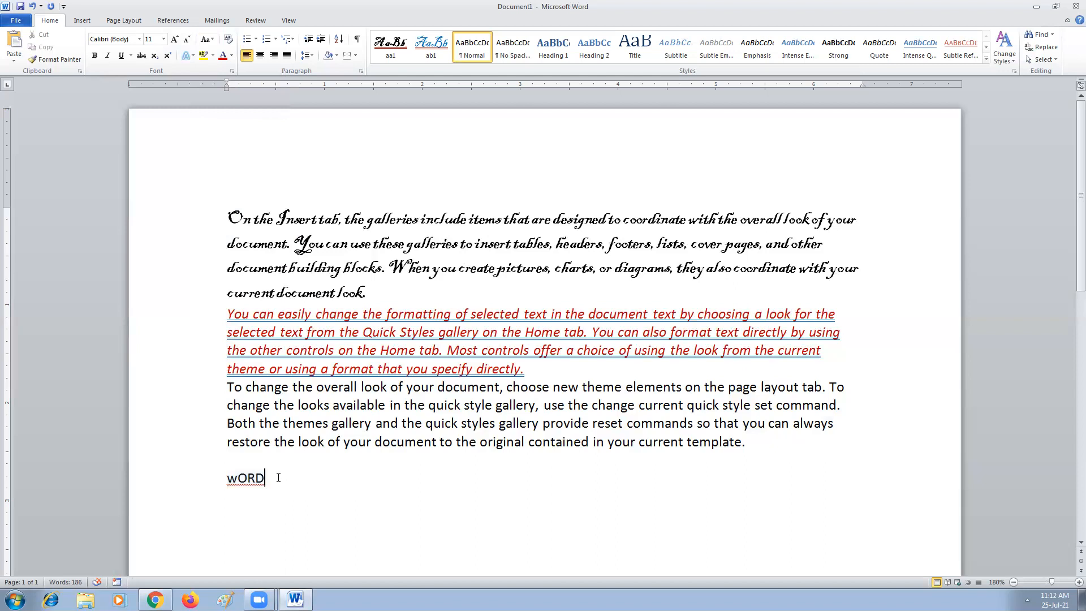
{"action": "key", "text": "BackSpace"}
{"action": "key", "text": "BackSpace"}
{"action": "key", "text": "BackSpace"}
{"action": "key", "text": "BackSpace"}
{"action": "type", "text": "formula ("}
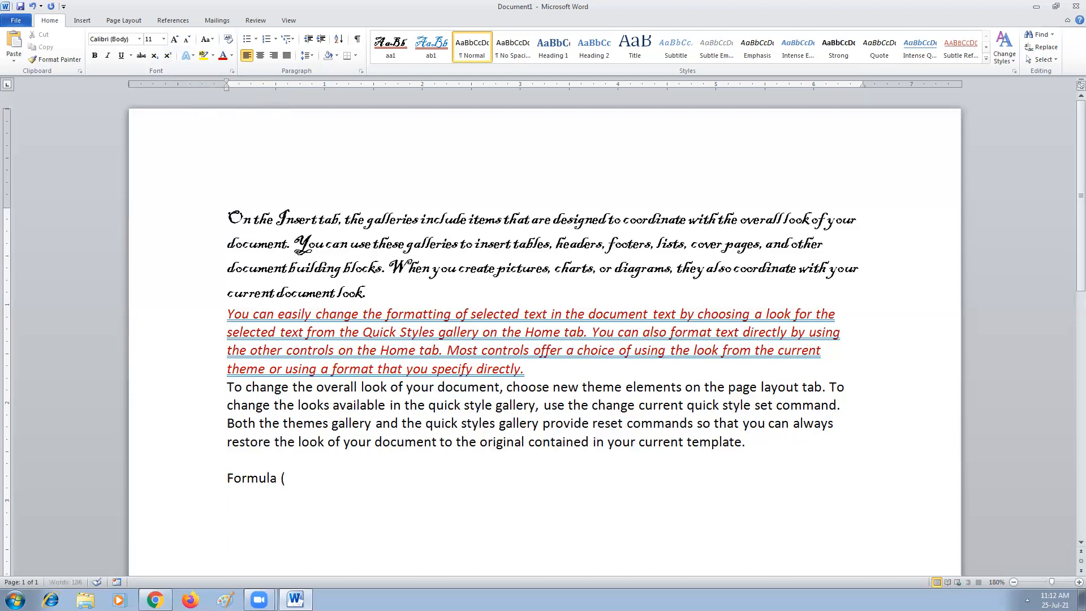
{"action": "type", "text": "a+b)2"}
Make the 2 at the end of the formula superscript
{"action": "left_click_drag", "start_coordinate": [312, 480], "coordinate": [321, 479]}
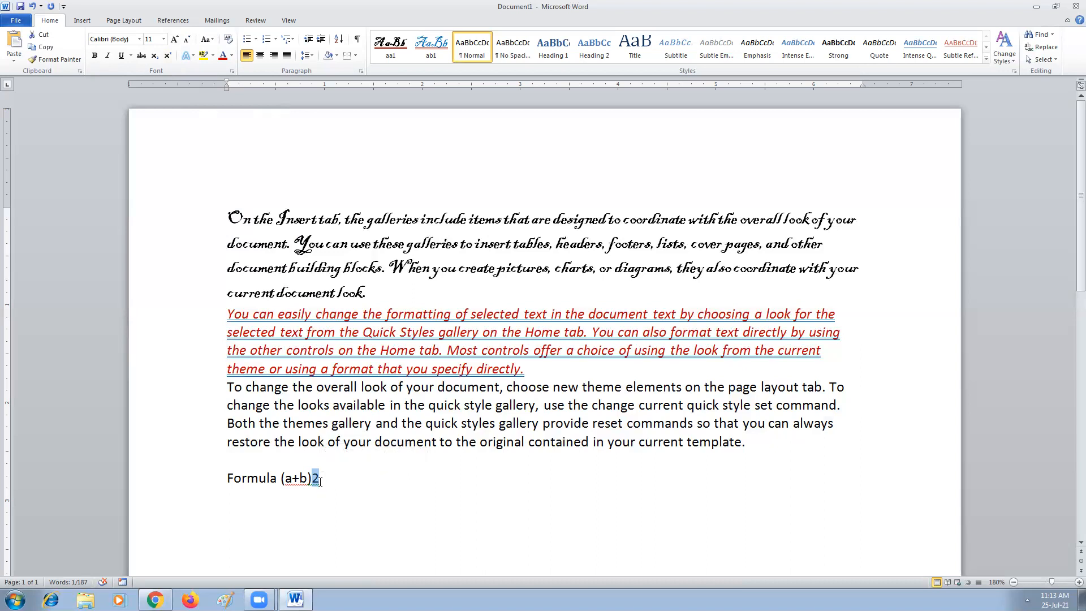
{"action": "left_click", "coordinate": [168, 56]}
{"action": "left_click", "coordinate": [344, 468]}
Write "H2O" on a new line below the formula and make its 2 subscript
{"action": "left_click", "coordinate": [322, 486]}
{"action": "type", "text": "h"}
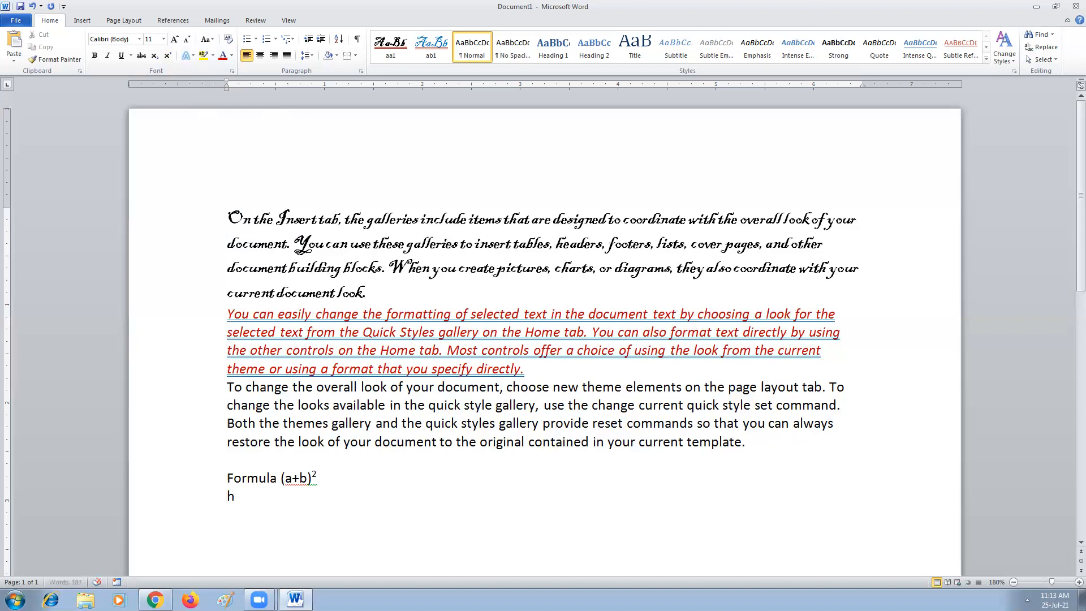
{"action": "type", "text": "2 O"}
{"action": "left_click_drag", "start_coordinate": [245, 496], "coordinate": [234, 497]}
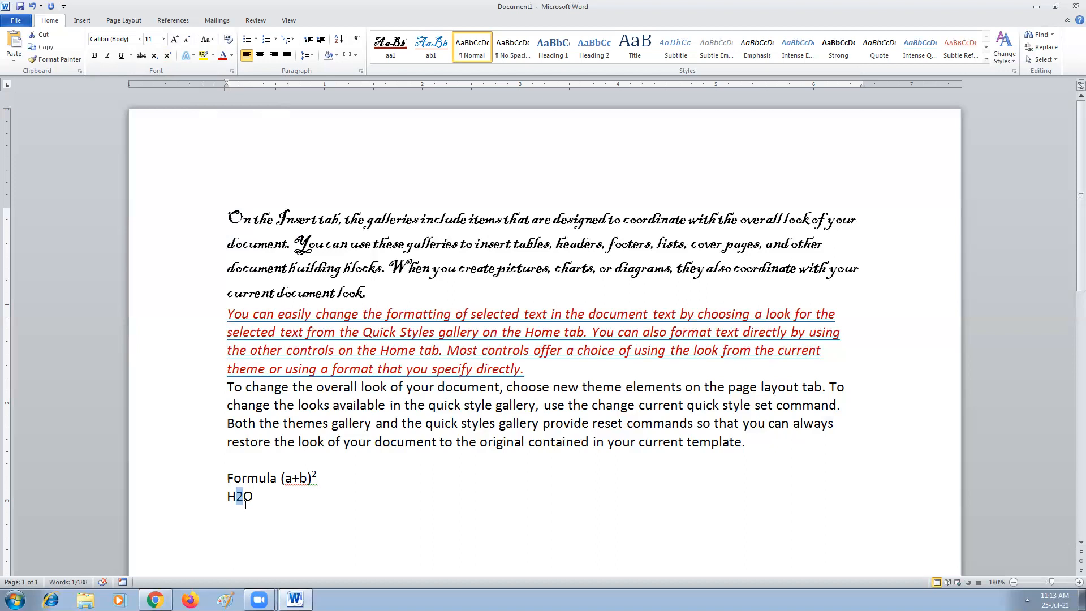
{"action": "left_click", "coordinate": [155, 59]}
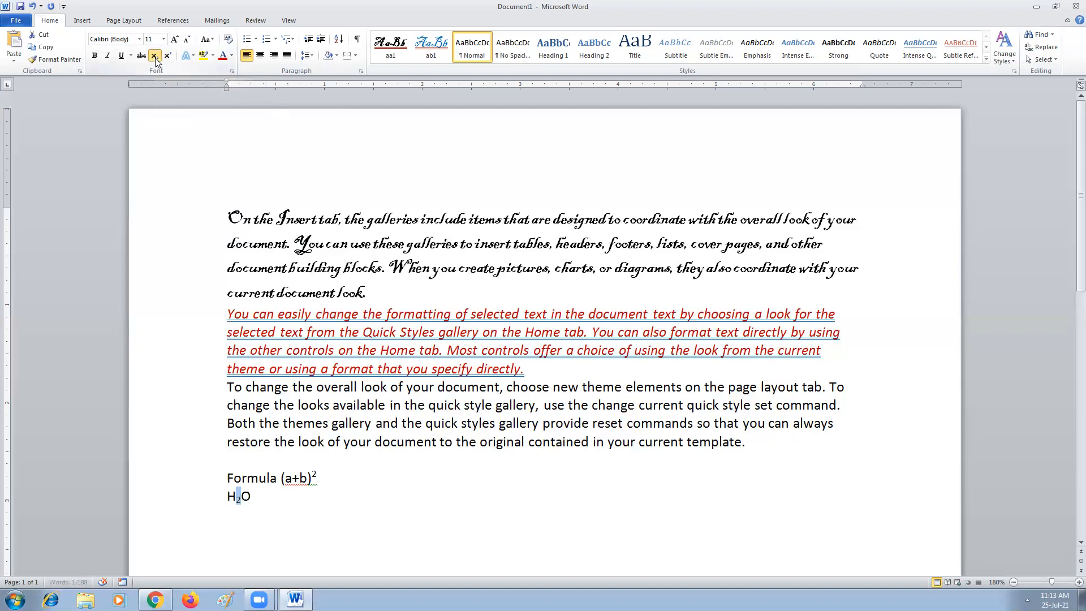
{"action": "left_click", "coordinate": [255, 496]}
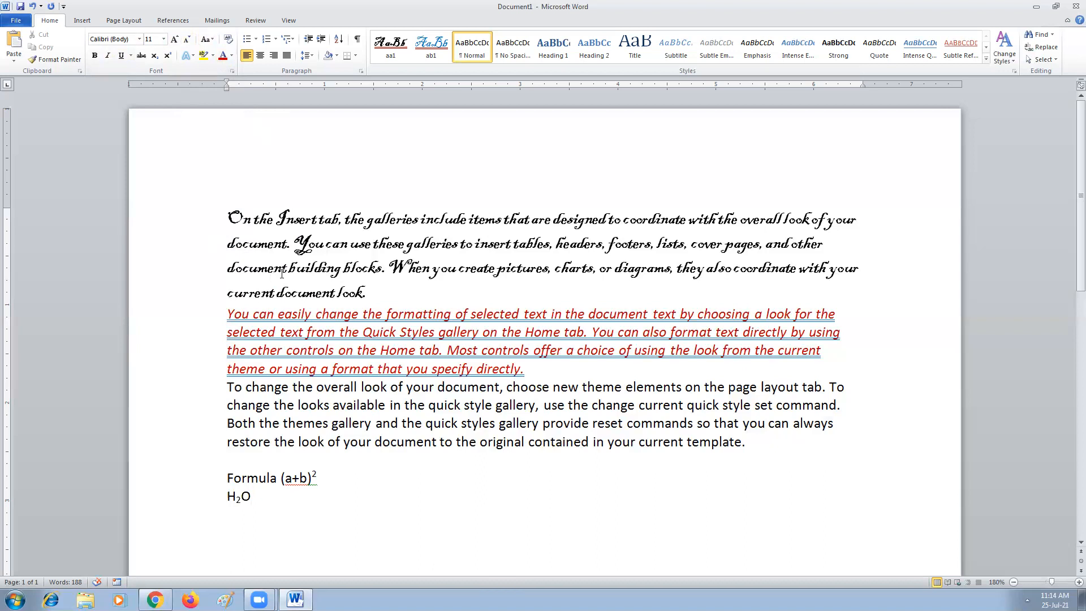
Preview the Adobe Caslon Pro font in Italic in the Font dialog and browse the available sizes
{"action": "left_click", "coordinate": [232, 71]}
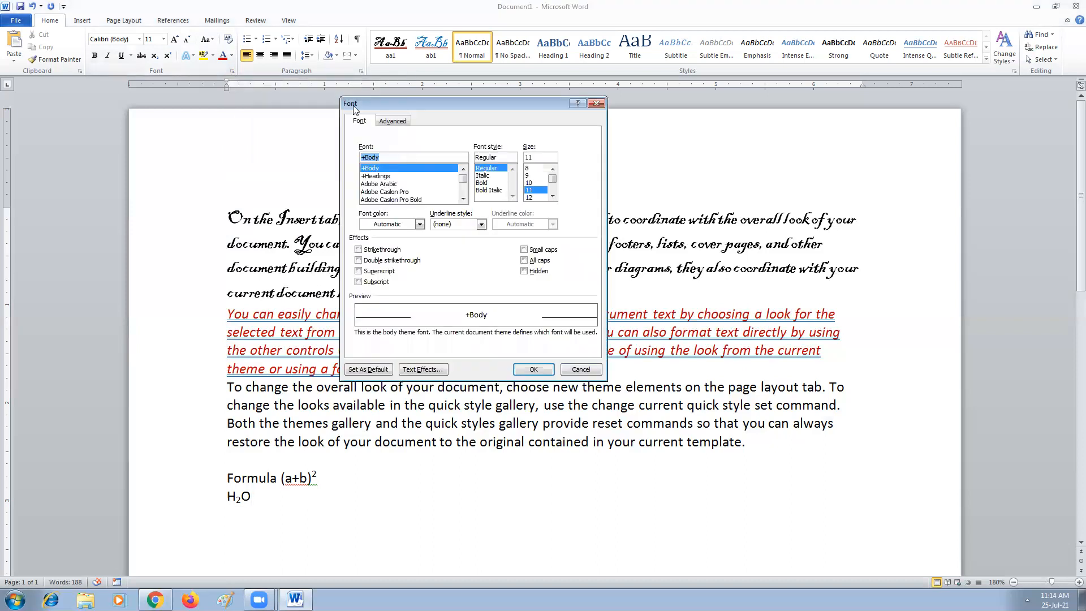
{"action": "left_click_drag", "start_coordinate": [391, 102], "coordinate": [303, 79]}
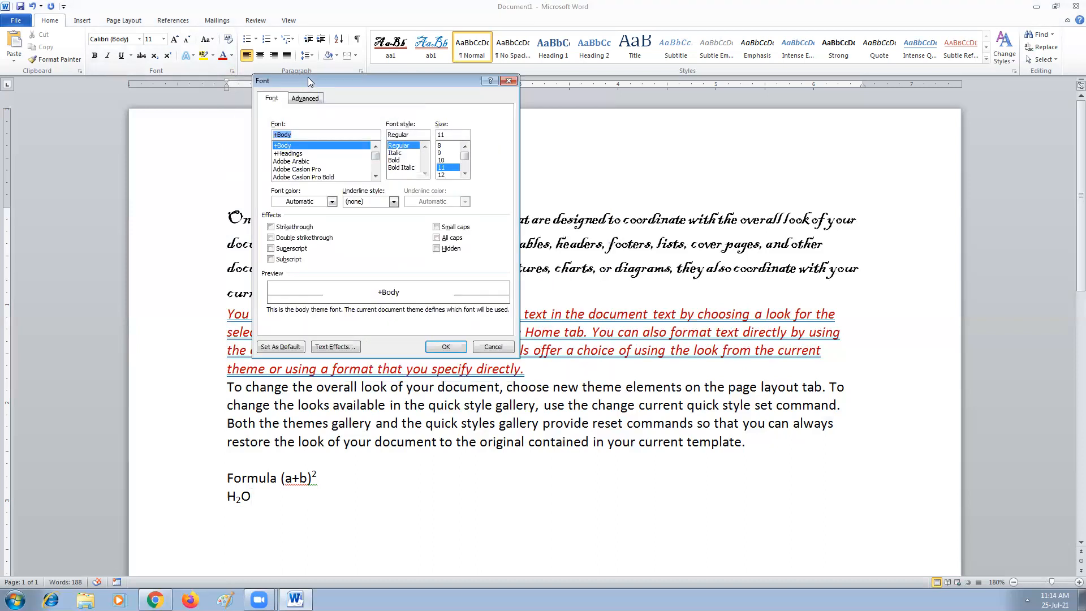
{"action": "left_click", "coordinate": [303, 170]}
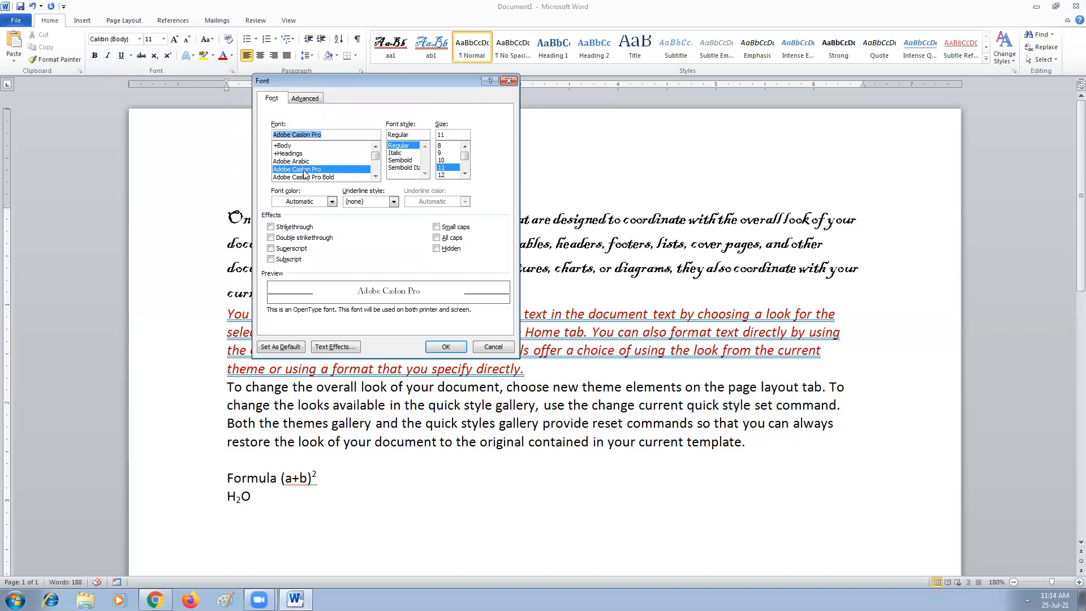
{"action": "left_click", "coordinate": [400, 153]}
{"action": "left_click", "coordinate": [464, 173]}
{"action": "left_click", "coordinate": [464, 173]}
{"action": "left_click", "coordinate": [464, 173]}
{"action": "left_click", "coordinate": [464, 173]}
{"action": "left_click", "coordinate": [464, 173]}
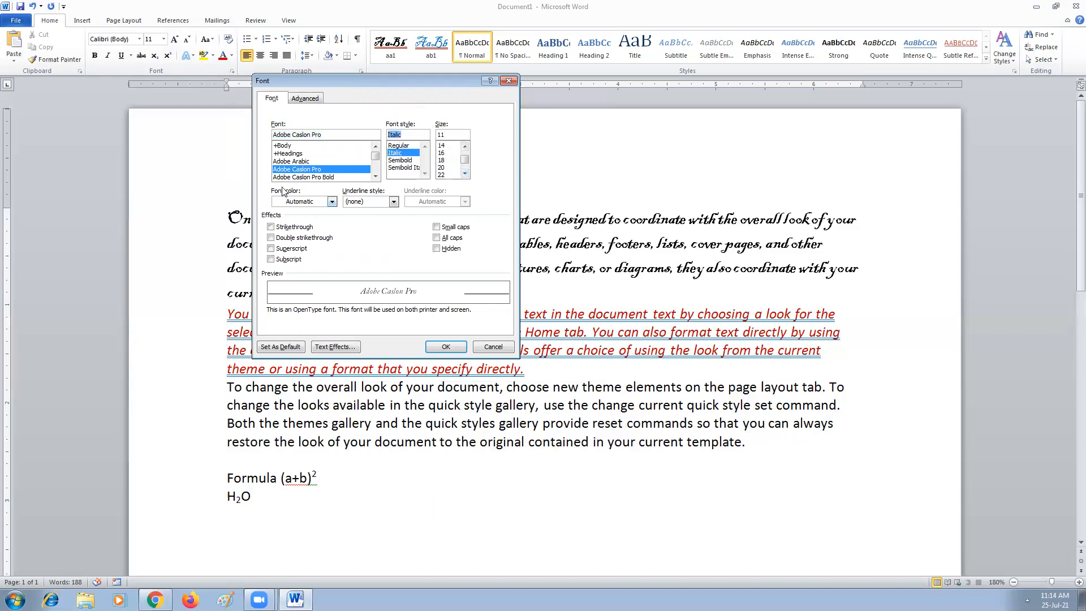
Look through the Font dialog's font color and underline style choices, and cancel the dialog without applying anything
{"action": "left_click", "coordinate": [331, 202]}
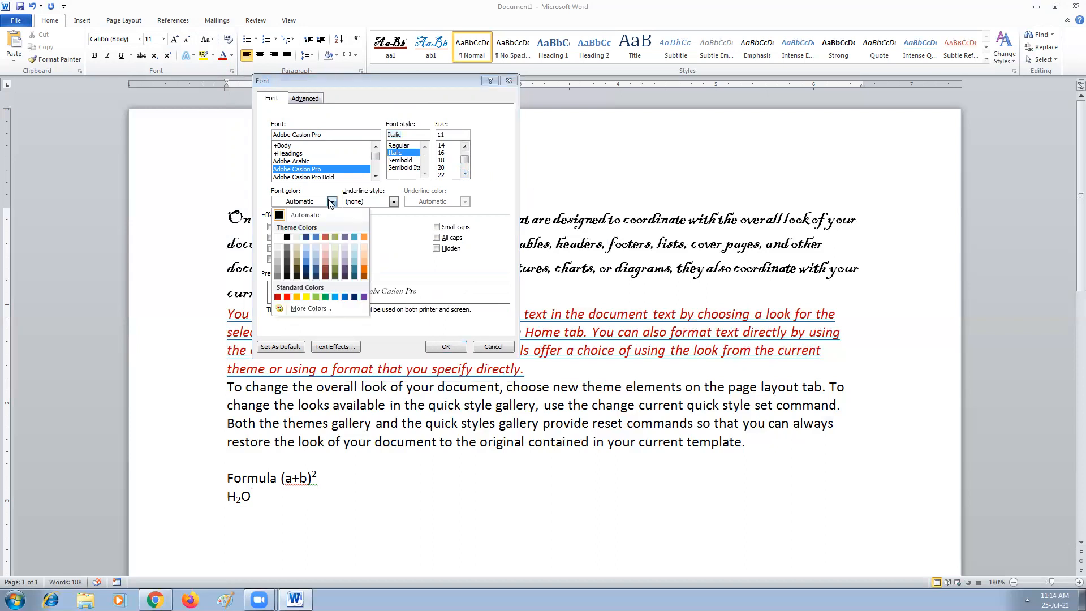
{"action": "left_click", "coordinate": [331, 202]}
{"action": "left_click", "coordinate": [394, 202]}
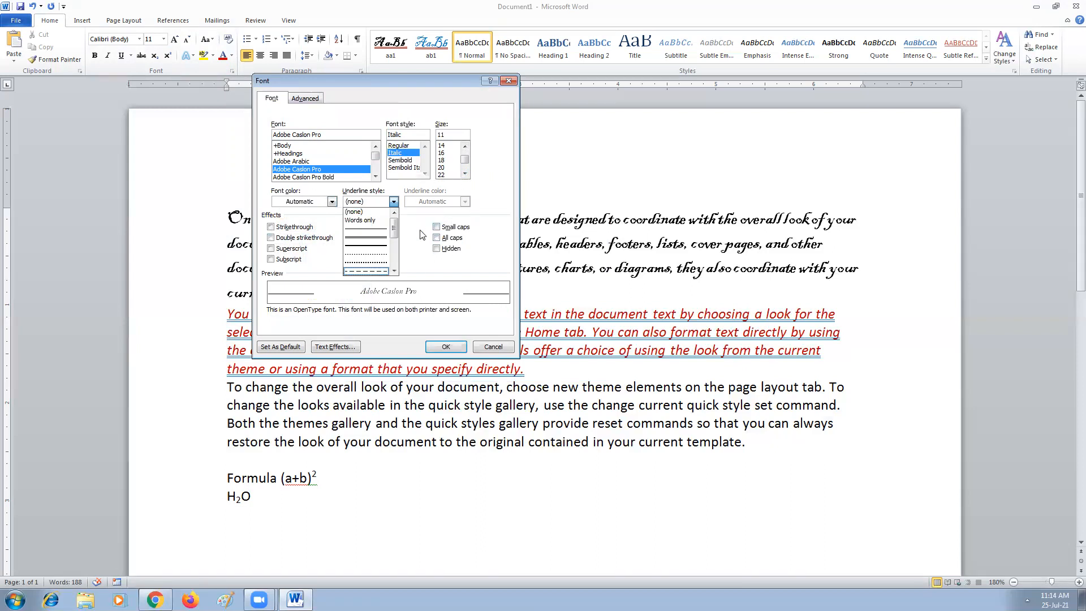
{"action": "left_click", "coordinate": [479, 163]}
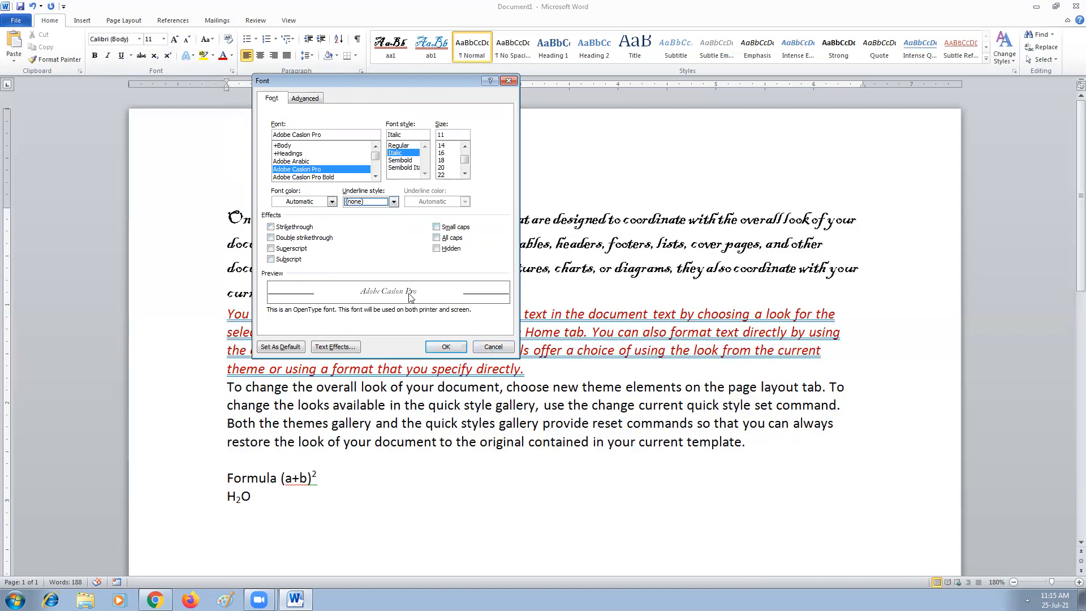
{"action": "left_click", "coordinate": [491, 349]}
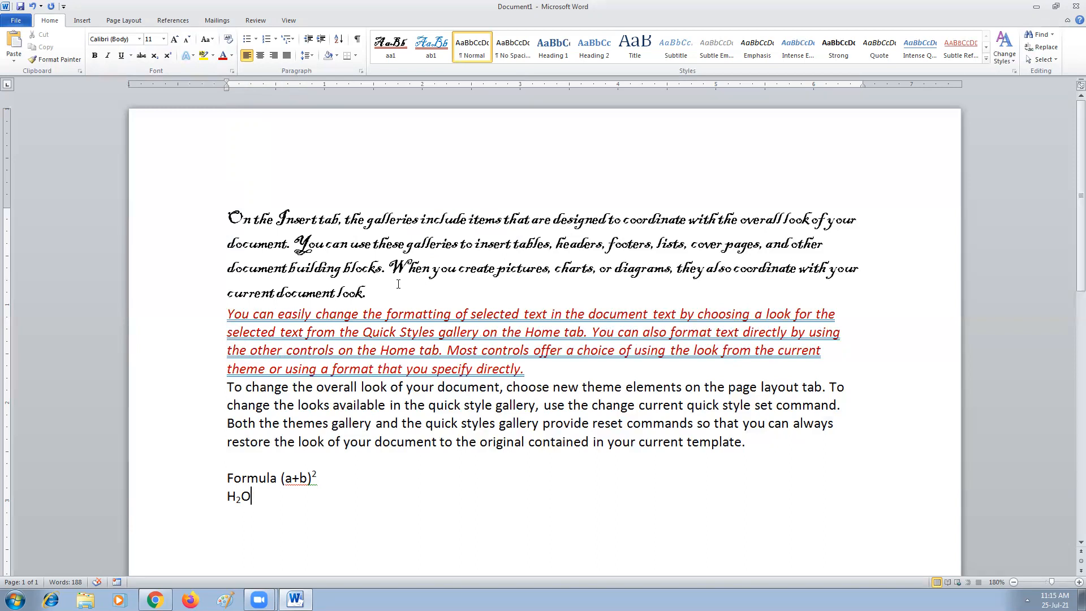
Select the first paragraph, and close the document without saving the changes
{"action": "left_click_drag", "start_coordinate": [227, 215], "coordinate": [382, 289]}
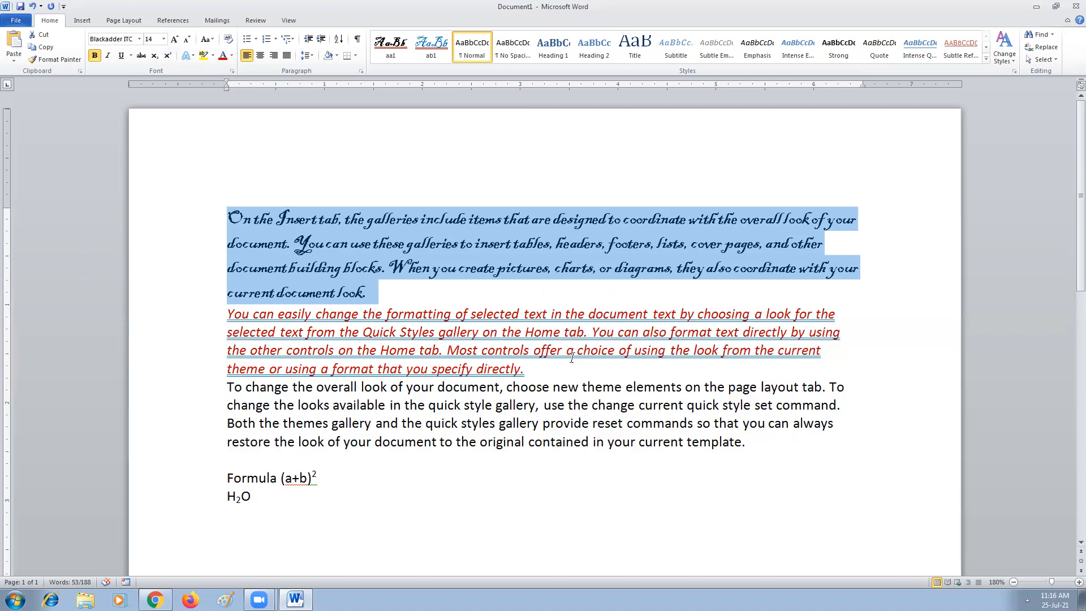
{"action": "left_click", "coordinate": [1070, 8]}
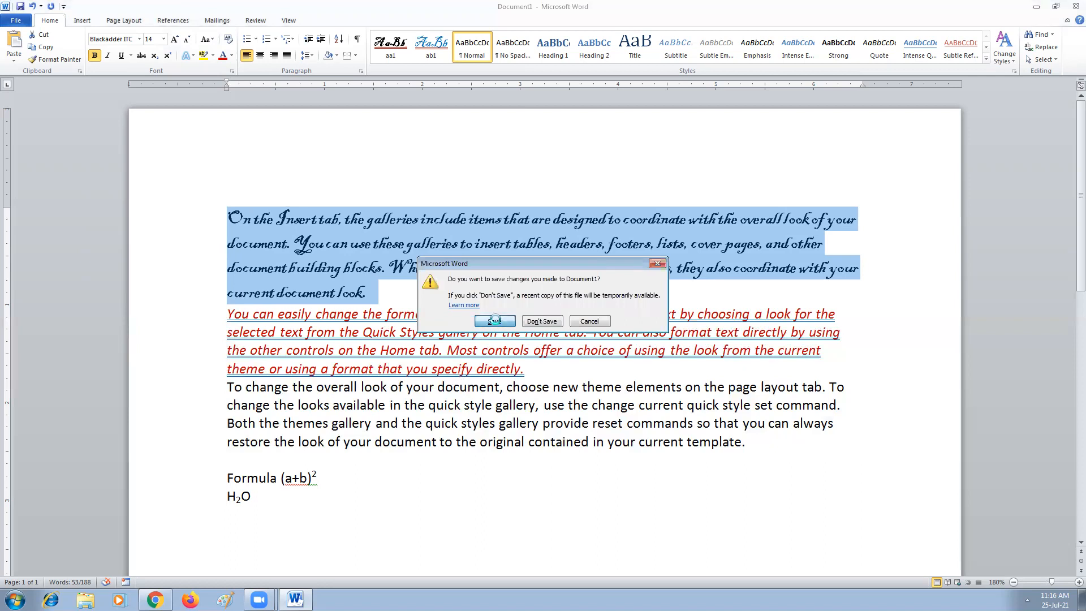
{"action": "left_click", "coordinate": [494, 321]}
{"action": "left_click", "coordinate": [508, 304]}
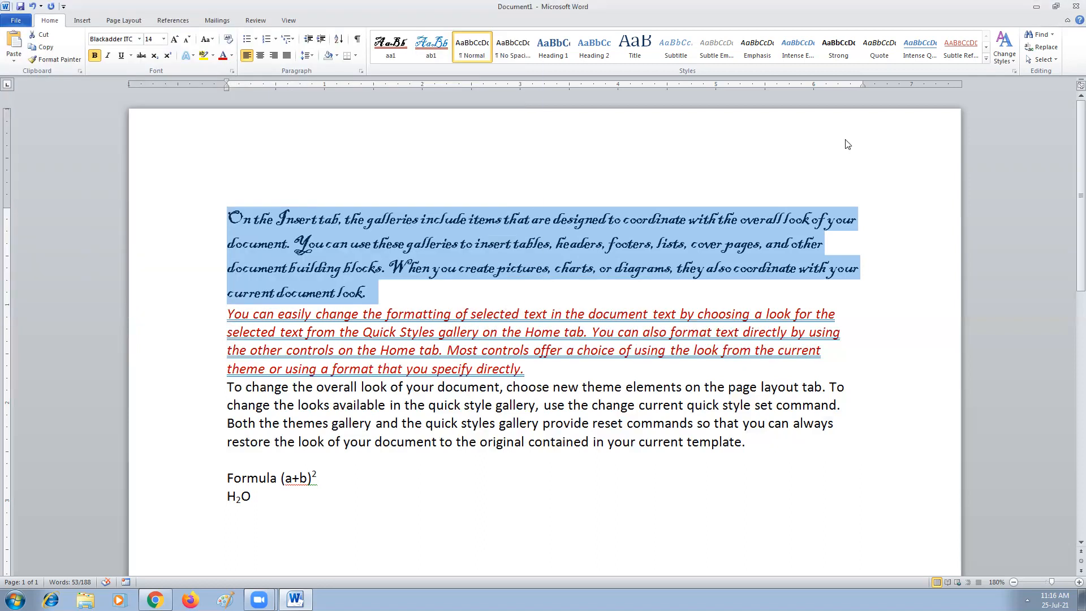
{"action": "left_click", "coordinate": [1075, 7]}
{"action": "left_click", "coordinate": [543, 322]}
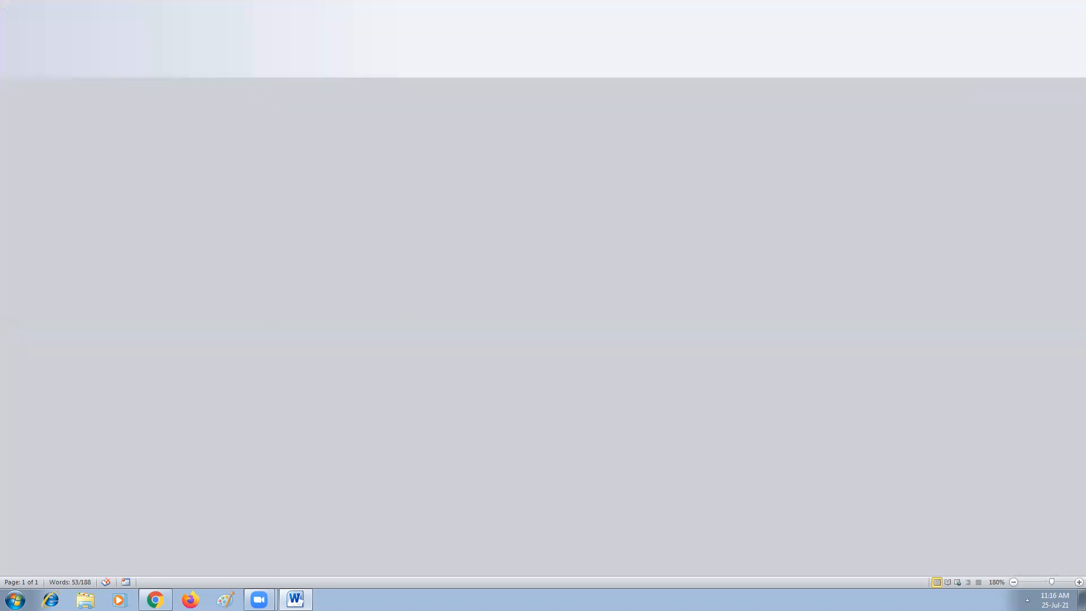